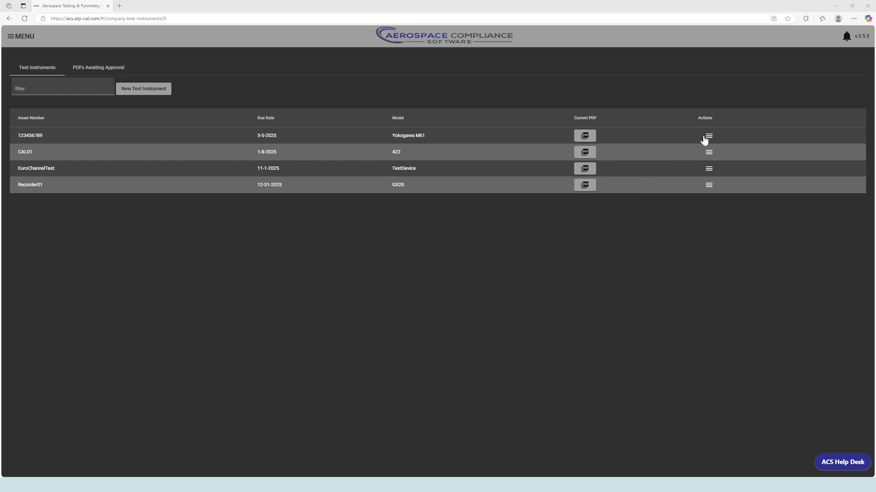
Go to the Test Instruments list through the sidebar's Service Items section
left_click(707, 137)
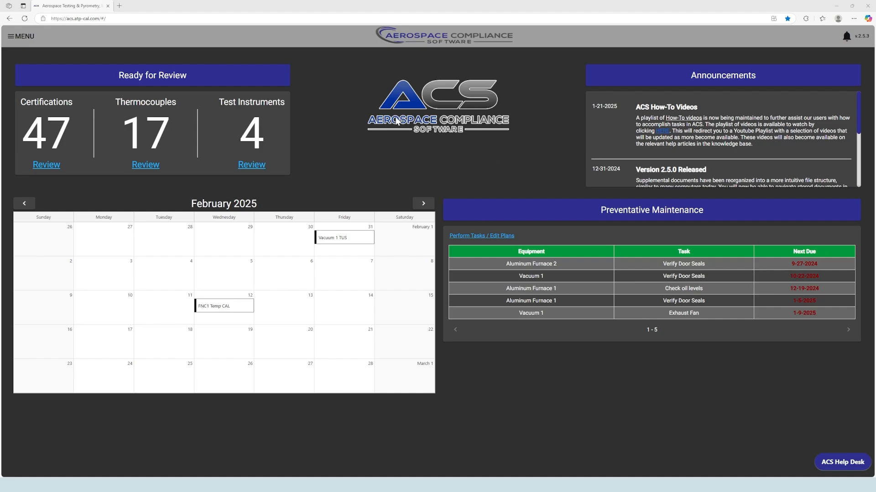
left_click(11, 37)
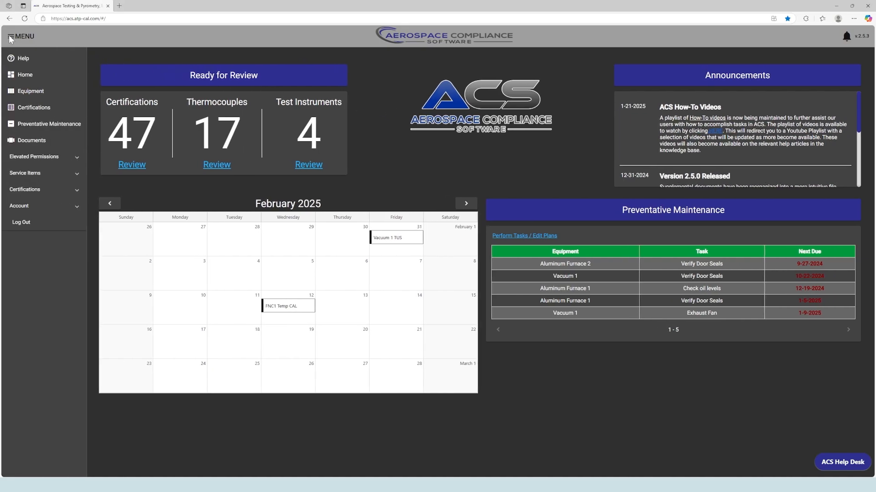
left_click(56, 176)
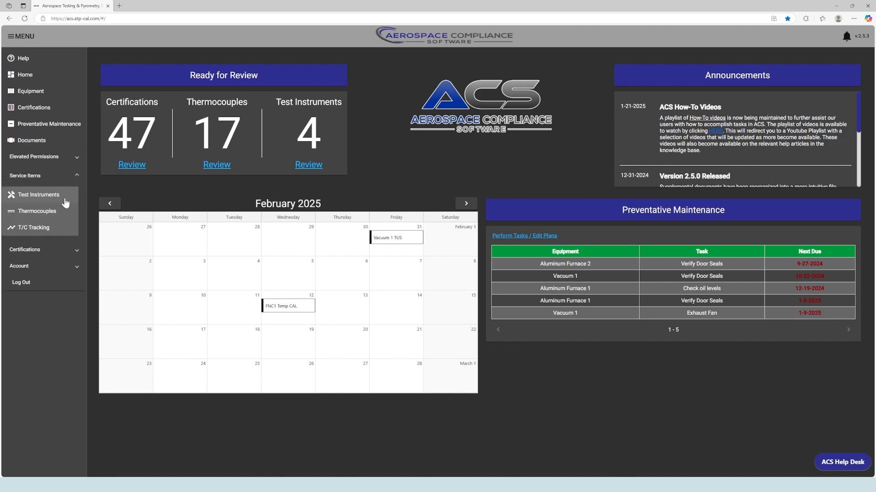
left_click(64, 198)
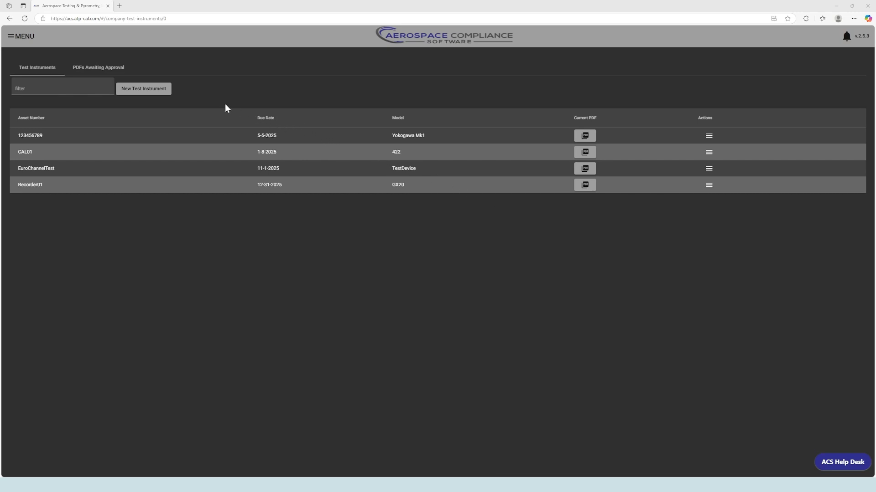
Start a new test instrument with location 123 Address Rd and asset number 987654321
left_click(151, 93)
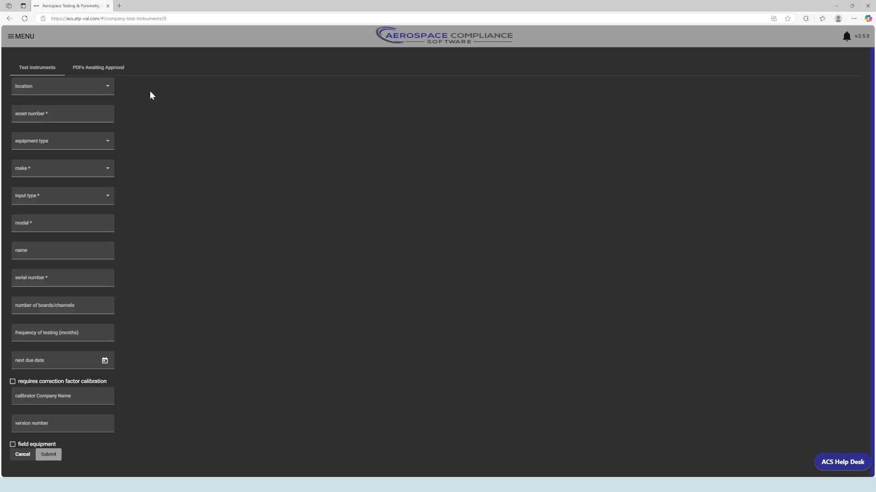
left_click(101, 87)
left_click(74, 93)
left_click(76, 114)
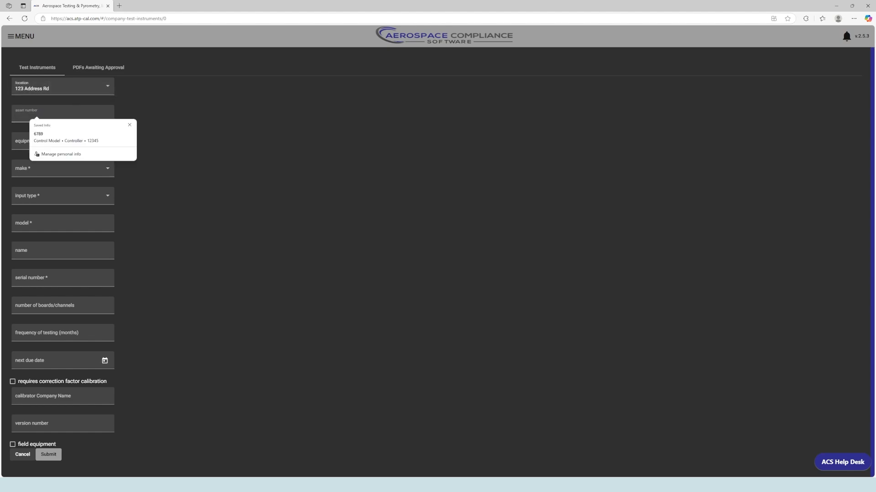
left_click(130, 125)
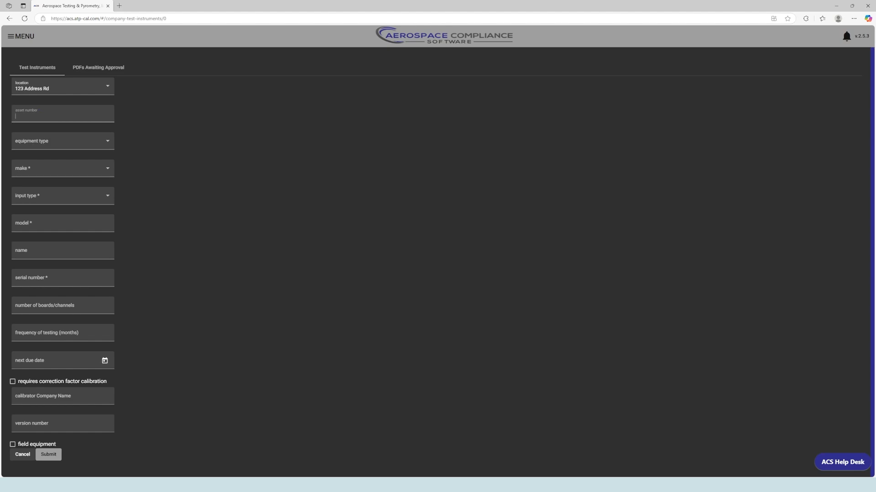
type("987654321")
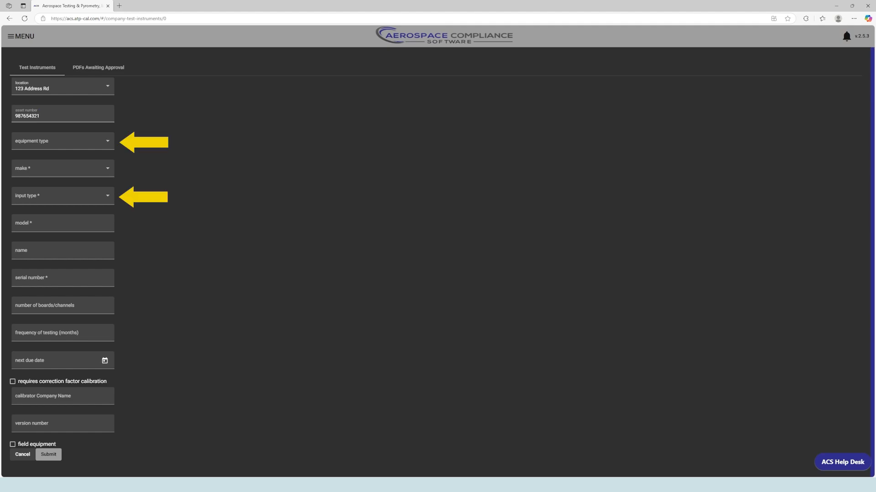
Set the equipment type to recorder and the make to HONEYWELL
left_click(101, 141)
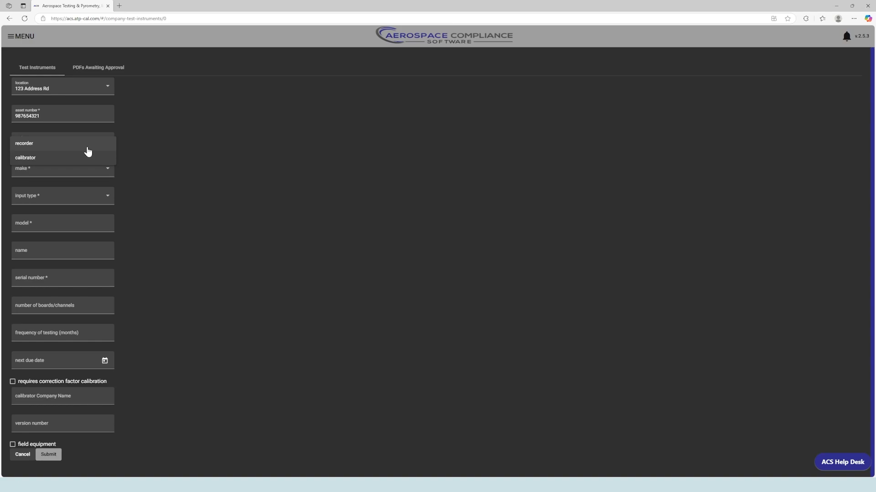
left_click(88, 147)
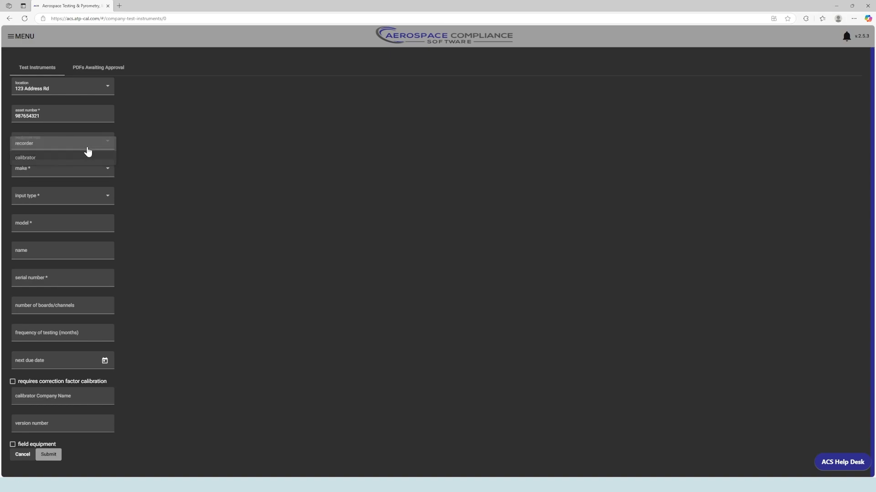
left_click(100, 171)
scroll(80, 214, "down", 8)
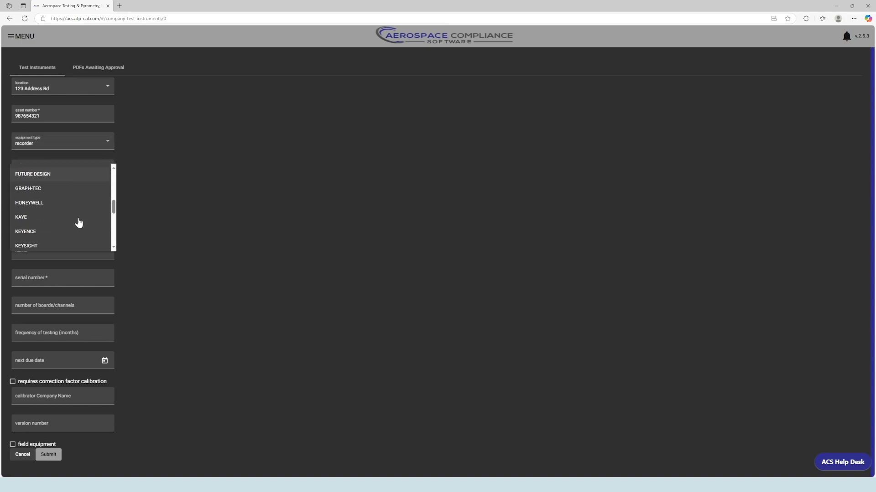
left_click(68, 189)
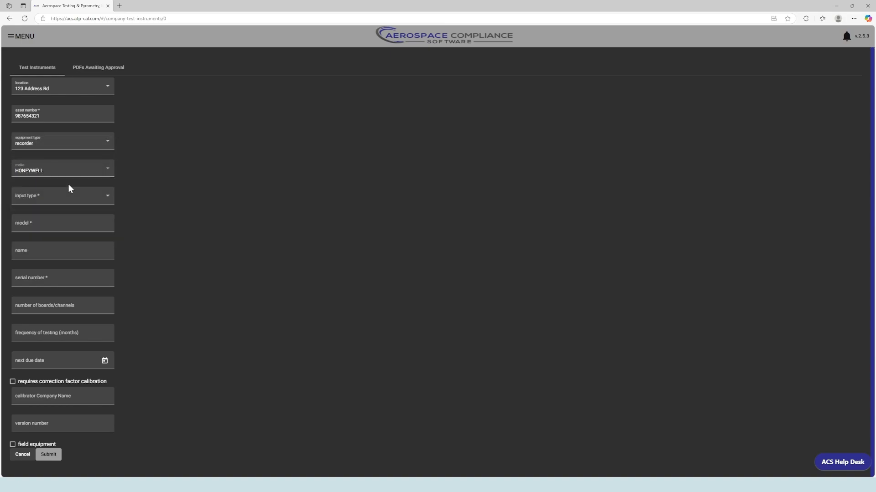
Set input type board, testing frequency 3 months and next due date 5/13/2025
left_click(91, 202)
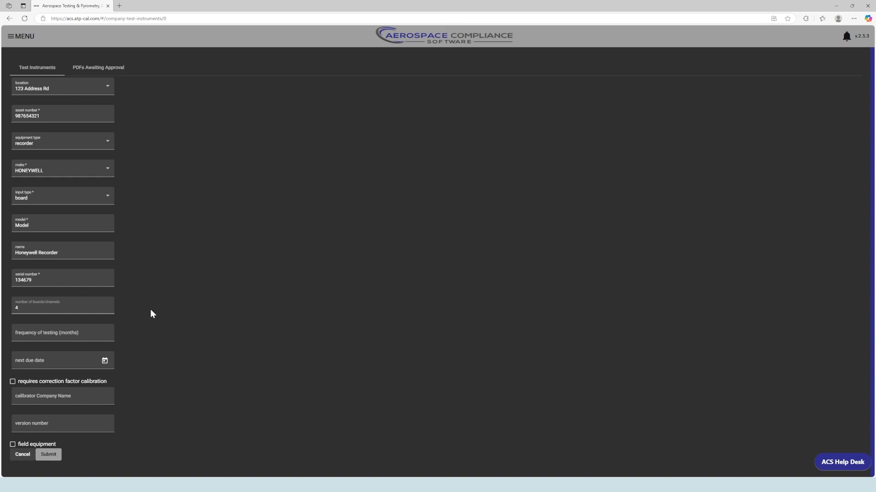
left_click(92, 332)
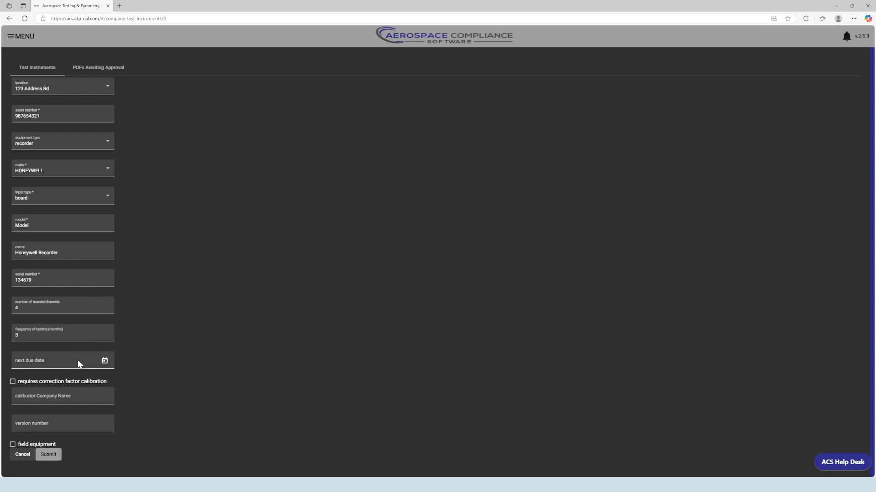
left_click(104, 361)
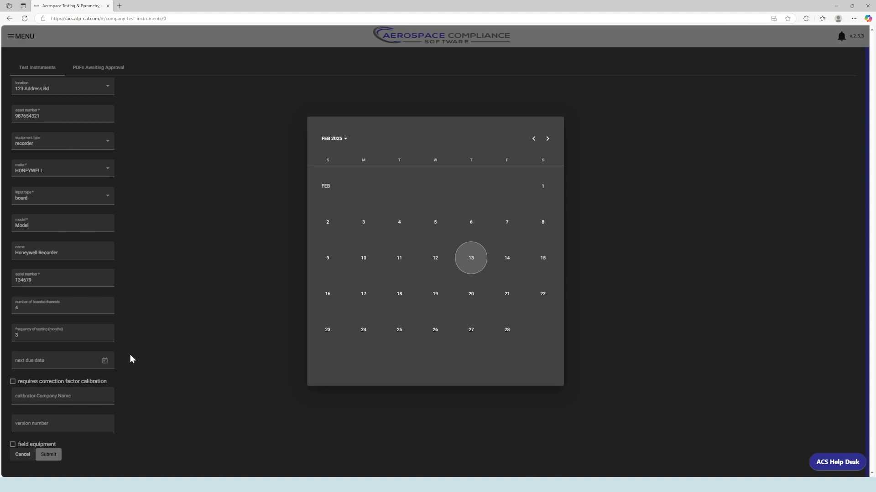
left_click(333, 139)
left_click(405, 250)
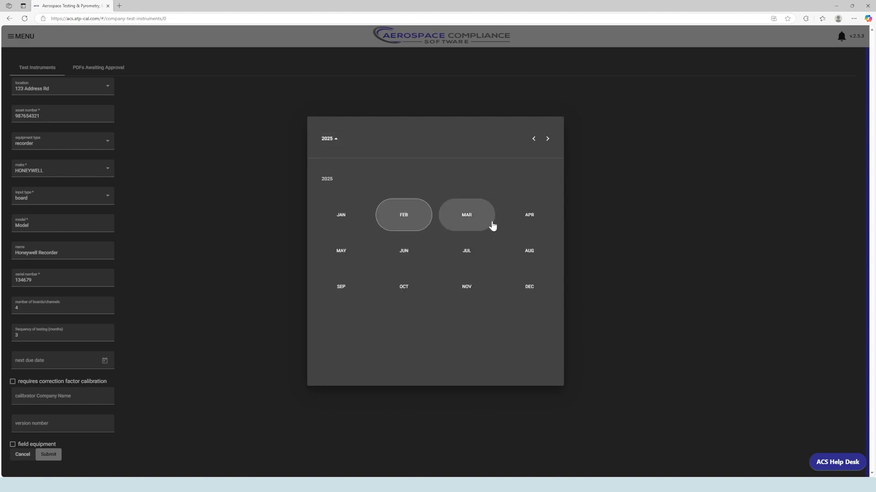
left_click(342, 258)
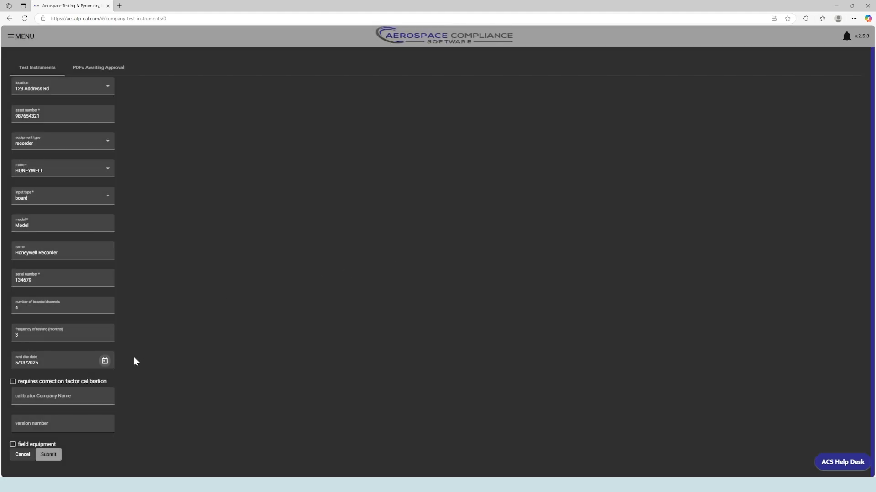
scroll(134, 363, "down", 1)
Require correction factor, enter calibrator ATP version 1, mark as field equipment, and save
left_click(12, 377)
left_click(71, 392)
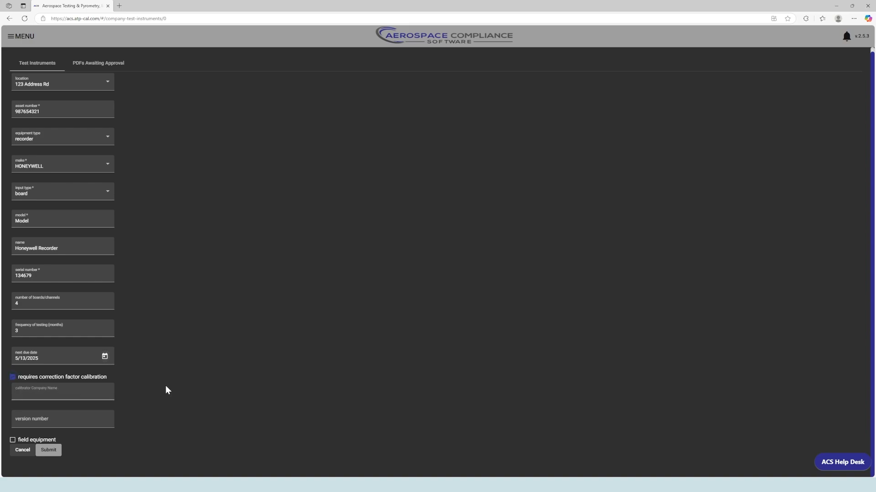
type("ATP")
key("Tab")
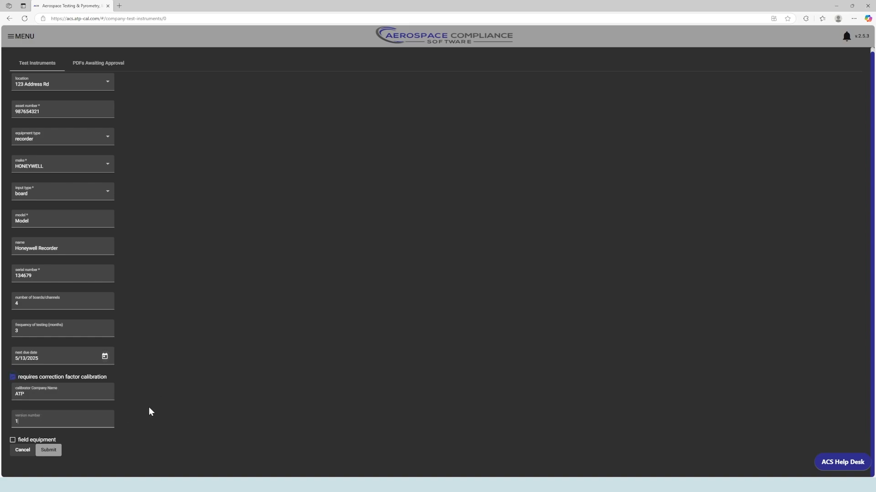
left_click(145, 411)
left_click(13, 440)
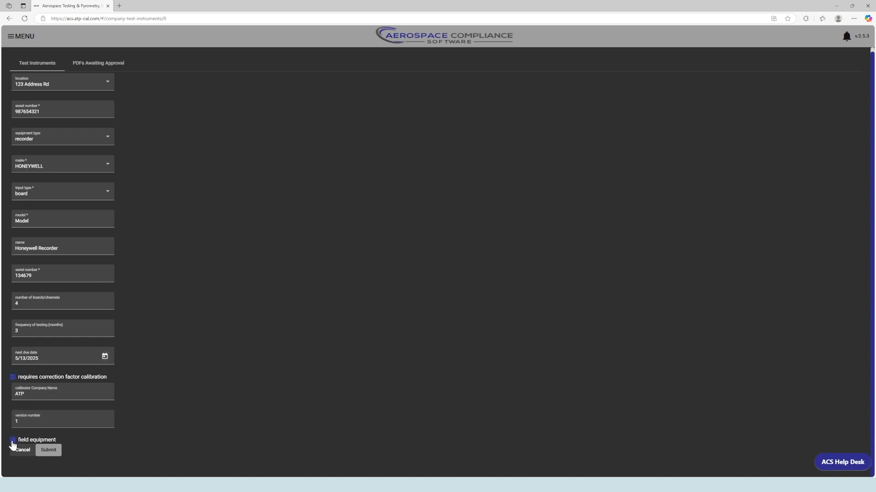
left_click(52, 454)
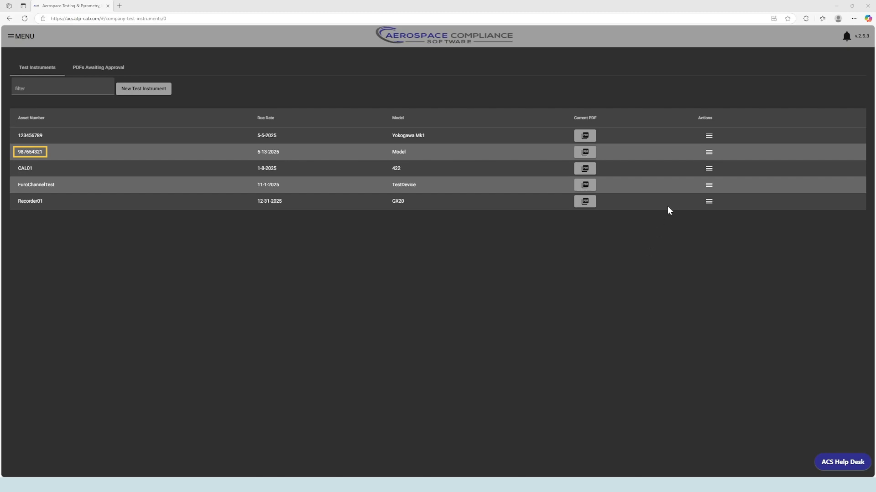
left_click(708, 152)
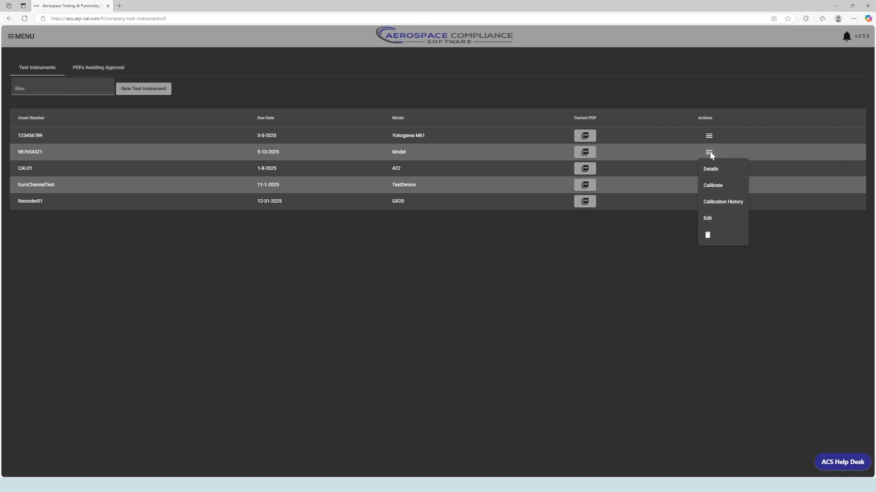
left_click(714, 169)
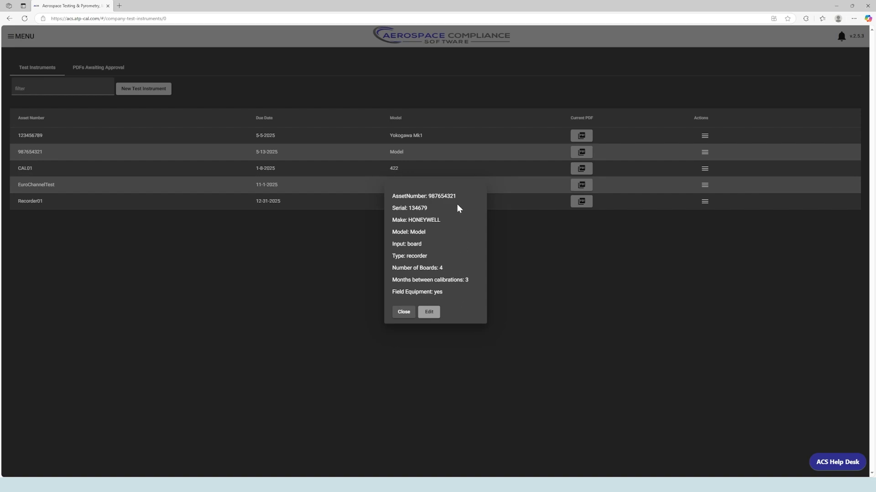
left_click(409, 314)
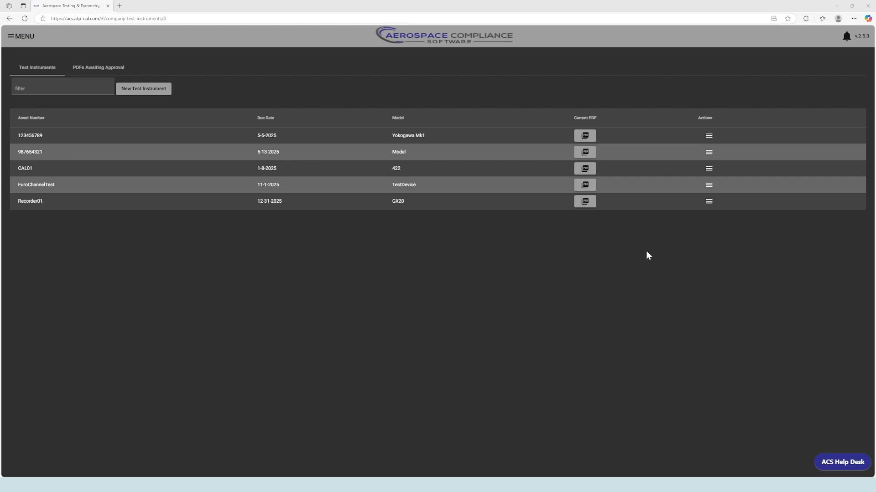
Open instrument 987654321's edit form and leave it without changes
left_click(709, 154)
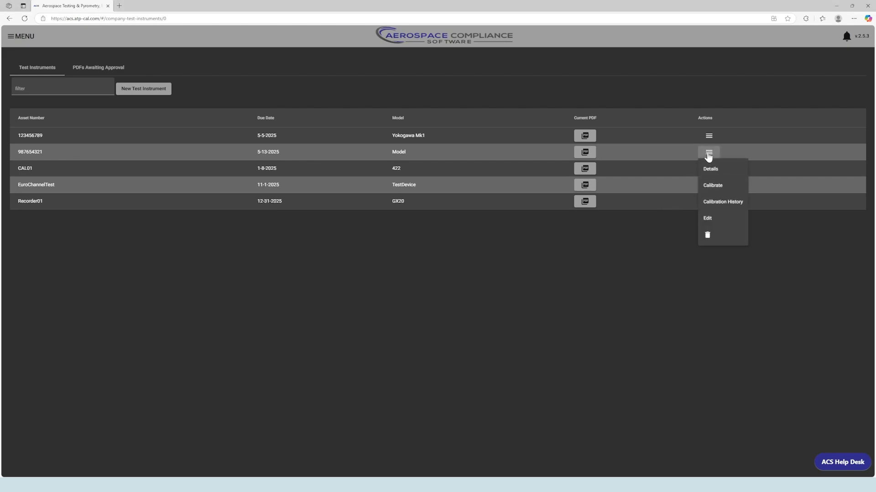
left_click(730, 218)
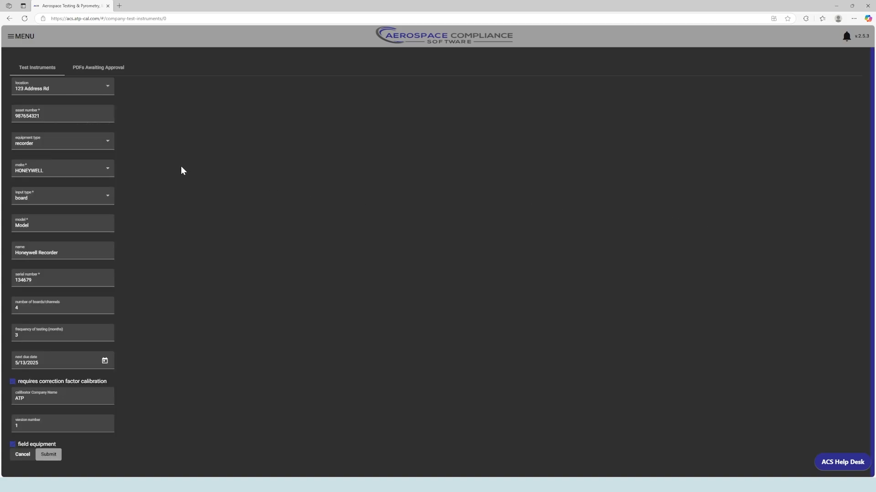
left_click(27, 454)
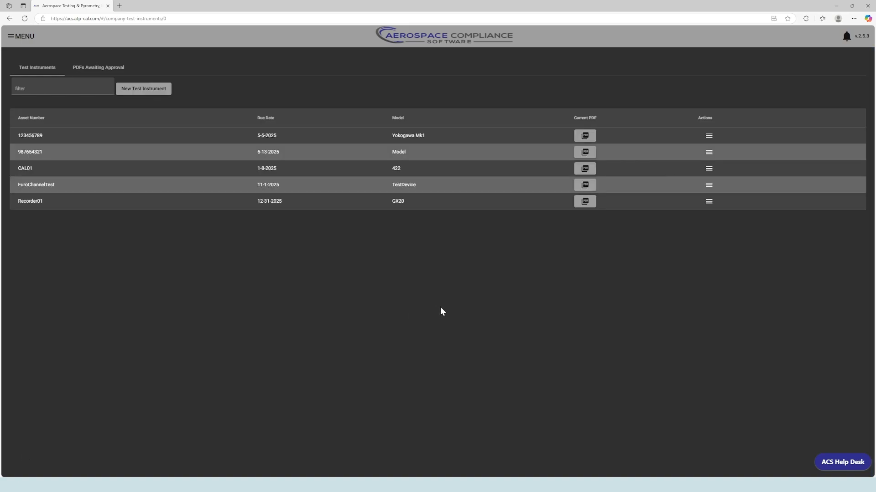
Delete instrument 987654321, confirming the 'Are you sure?' prompt
left_click(709, 152)
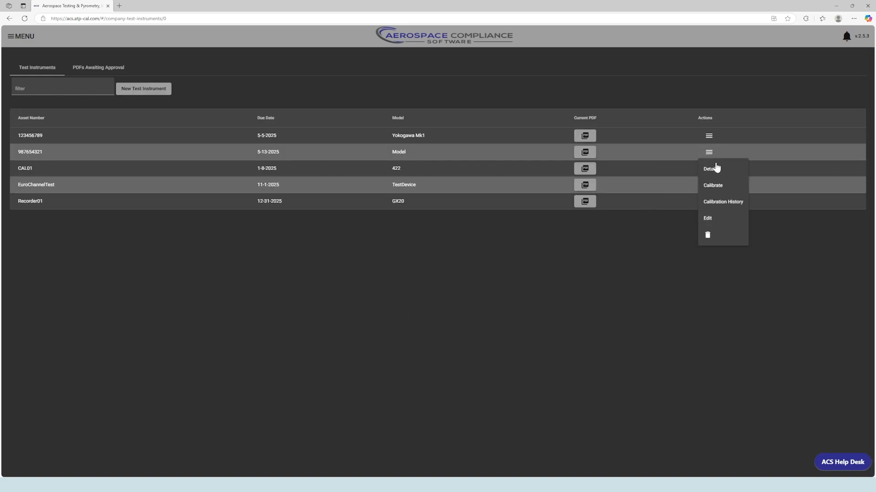
left_click(715, 239)
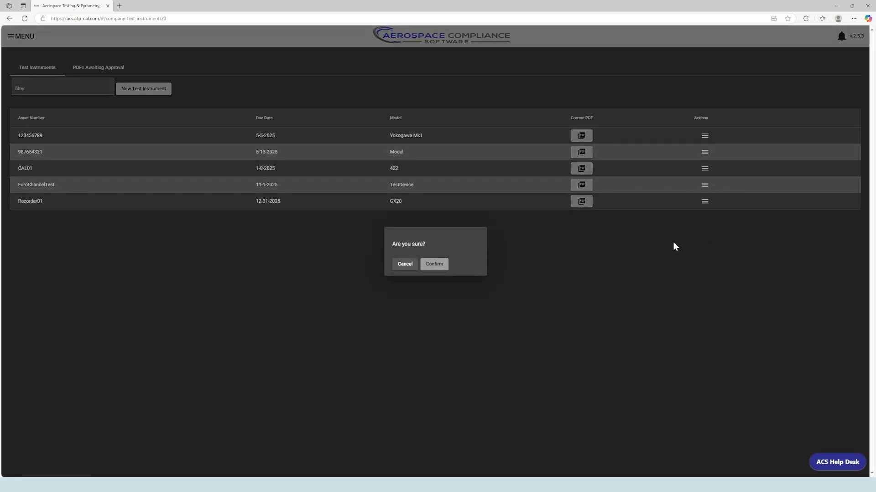
left_click(435, 265)
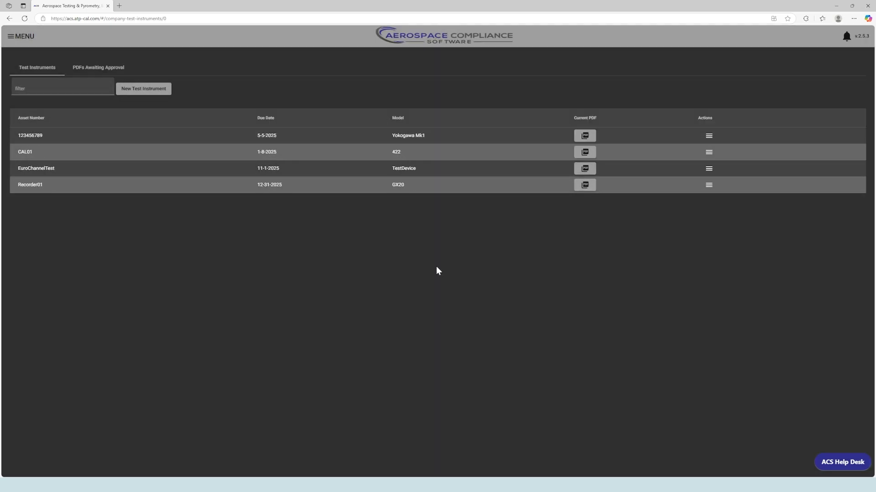
View Recorder01's current 11/11/2024–12/31/2025 calibration report PDF from its history, then close it
left_click(709, 186)
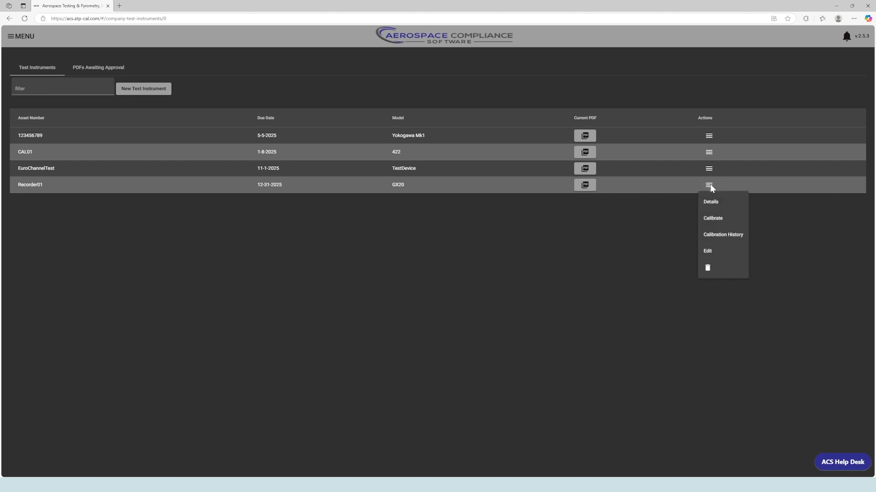
left_click(722, 236)
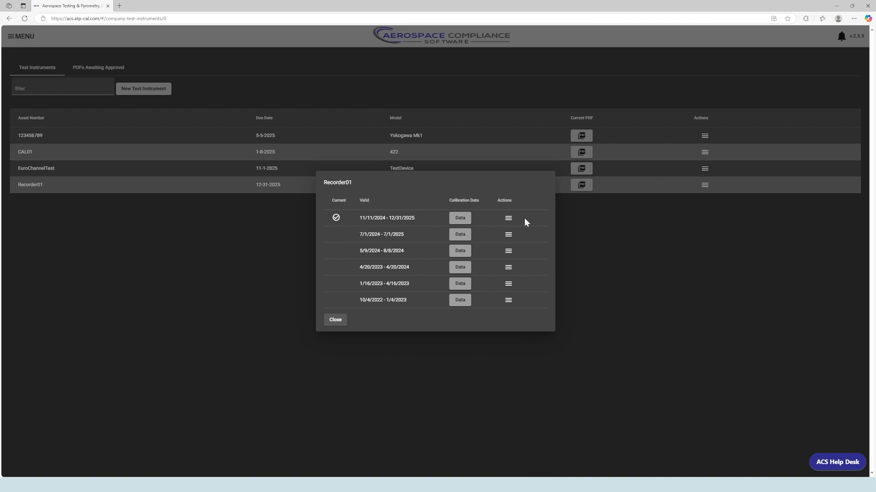
left_click(508, 218)
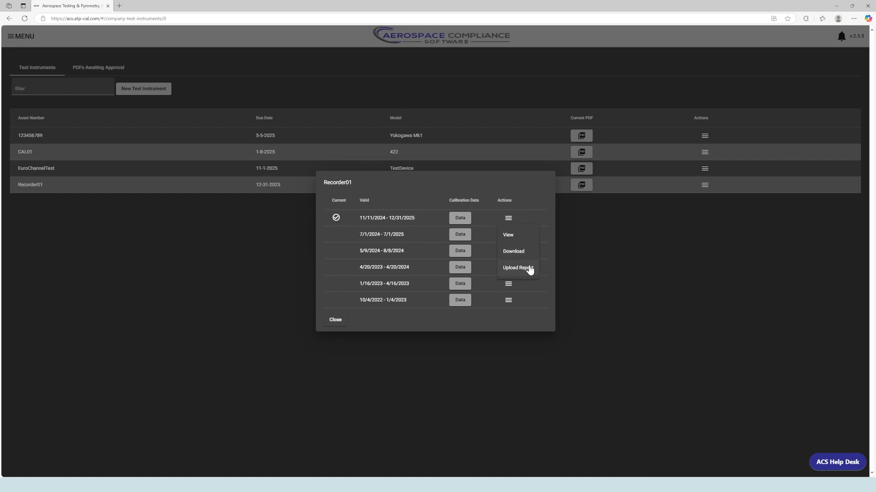
left_click(525, 239)
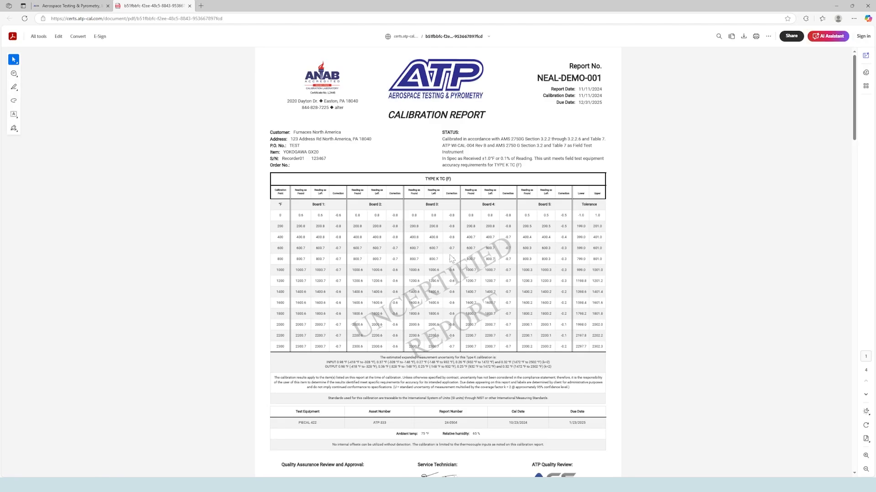
scroll(452, 260, "down", 5)
scroll(452, 260, "up", 5)
left_click(189, 6)
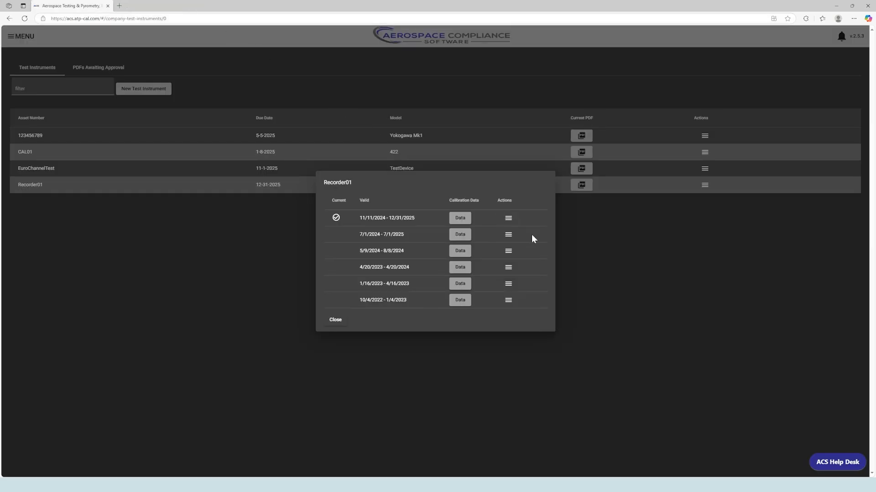
Close the history and start a new calibration for Recorder01
left_click(336, 320)
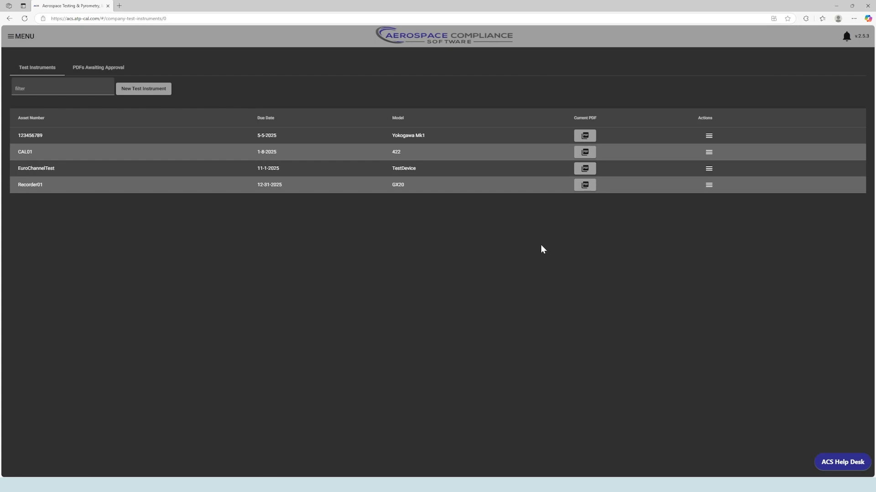
left_click(708, 189)
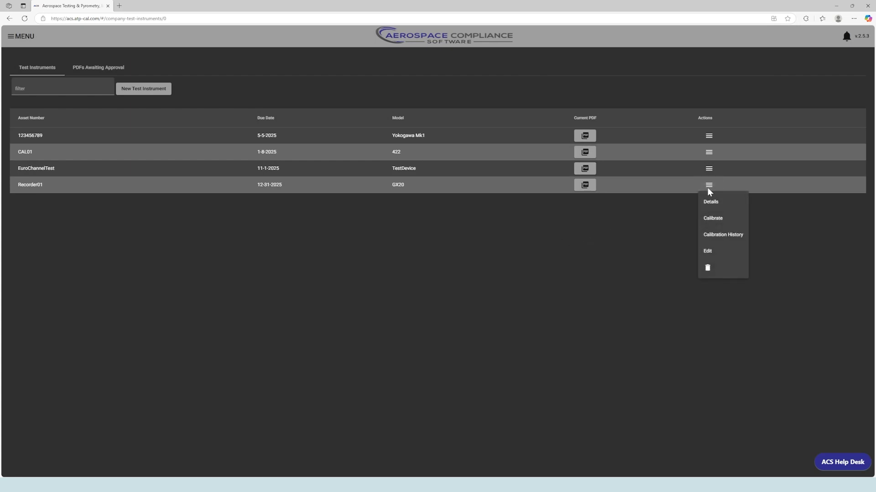
left_click(720, 222)
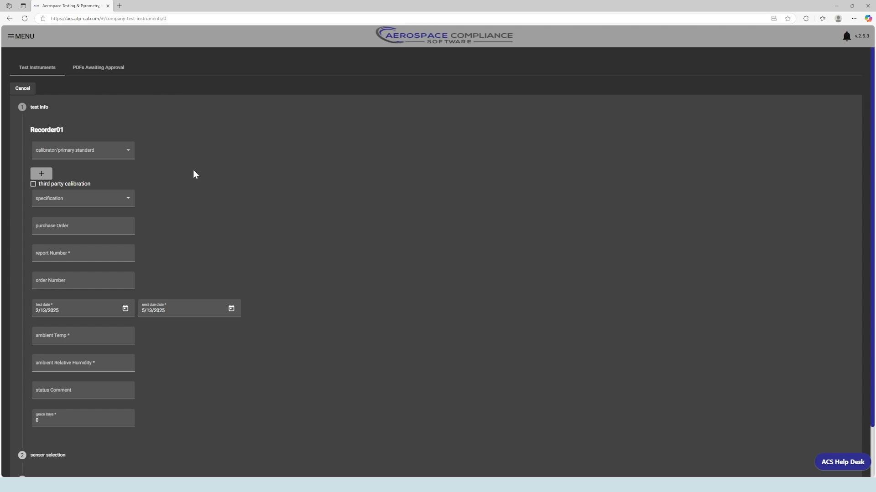
Select CAL01 as the only calibrator standard and AMS 2750H as the specification
left_click(126, 153)
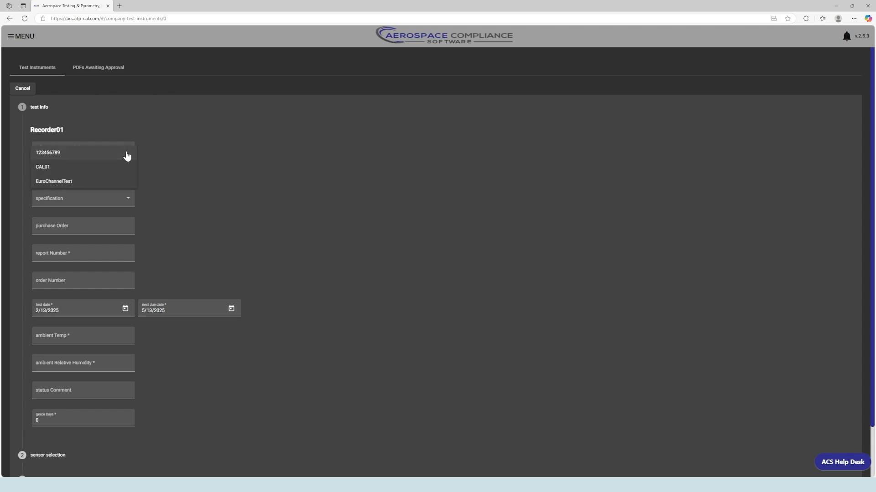
left_click(124, 170)
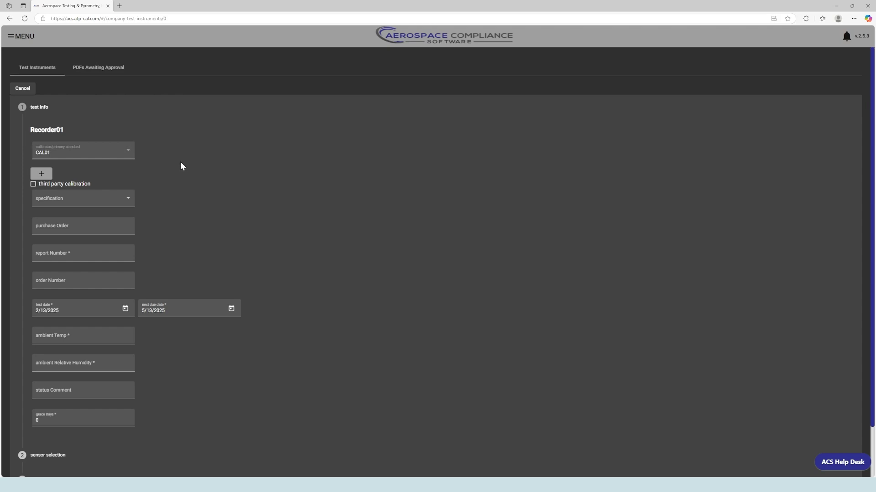
left_click(33, 184)
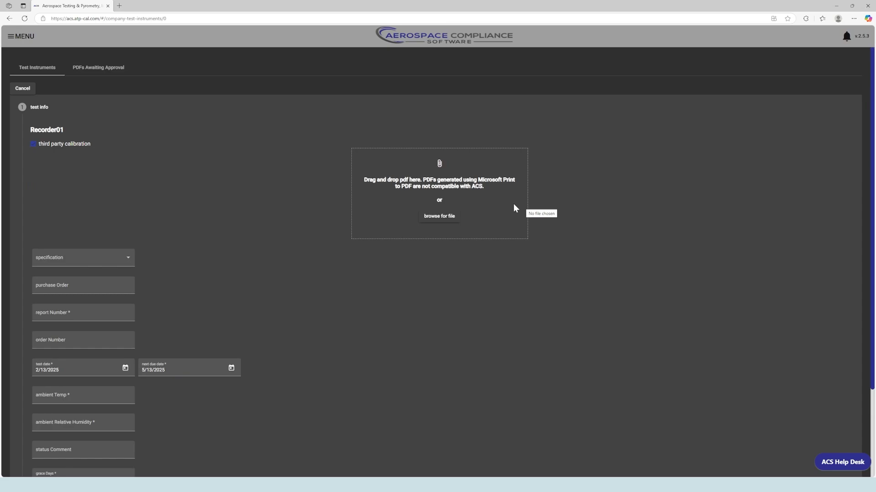
left_click(33, 144)
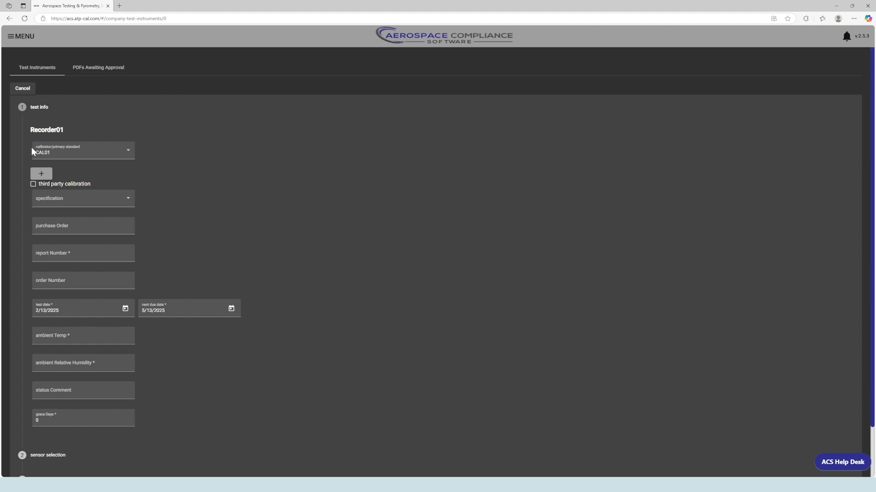
left_click(42, 174)
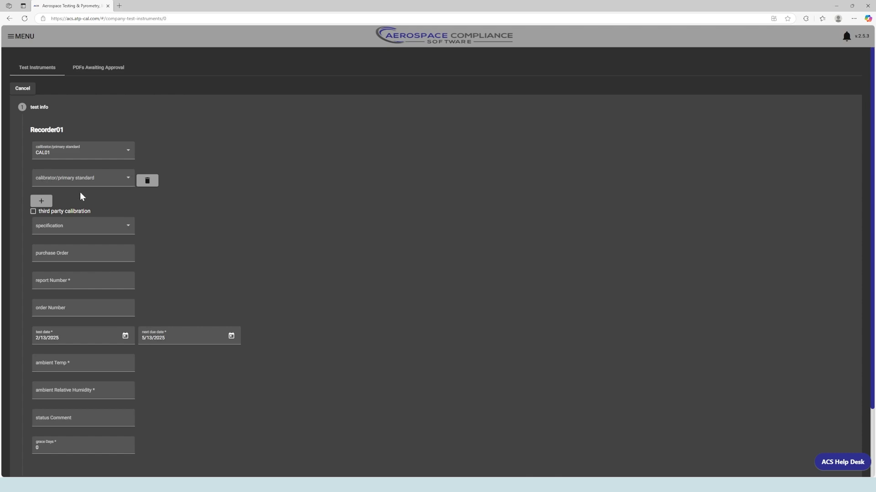
left_click(149, 184)
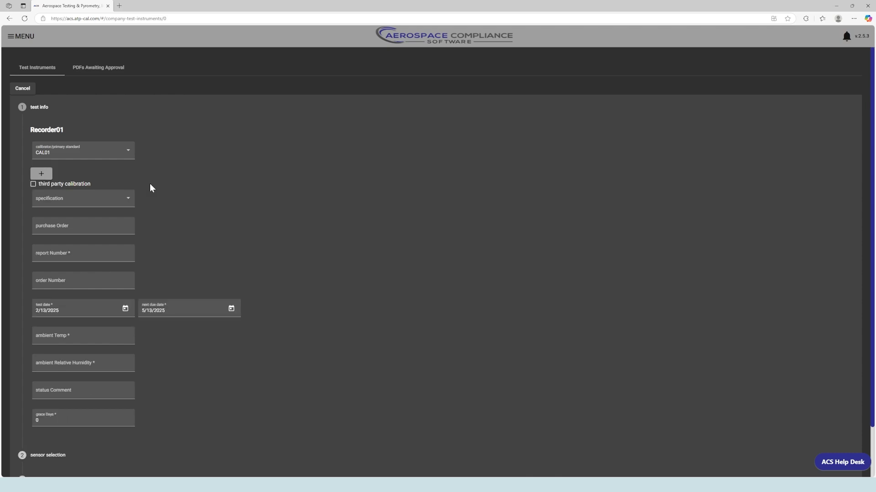
left_click(125, 198)
left_click(115, 217)
Enter purchase order TEST, the report number, test date 11/11/2024 and next due 12/31/2025
left_click(116, 227)
type("TEST")
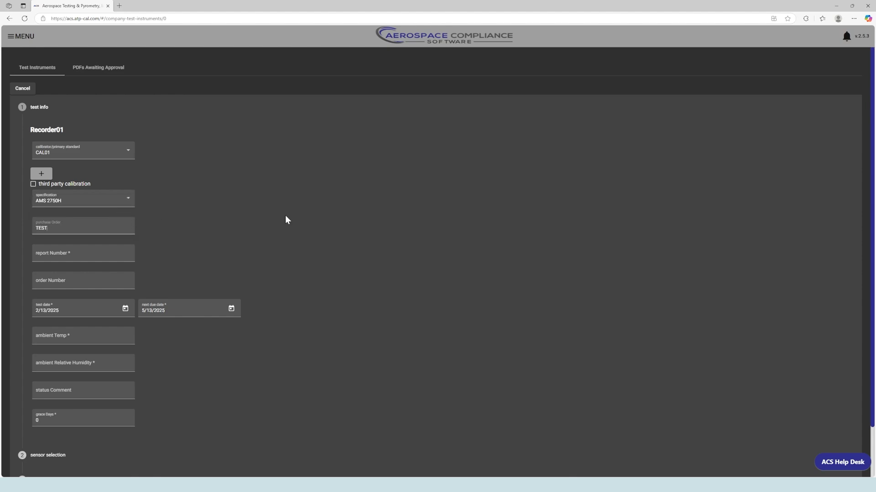
key("Tab")
type("NEAL-DEMO-")
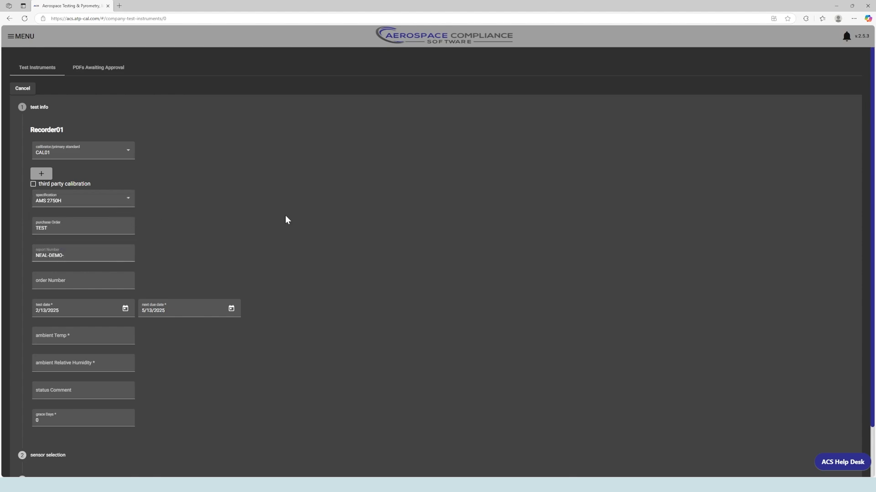
type("001")
key("Tab")
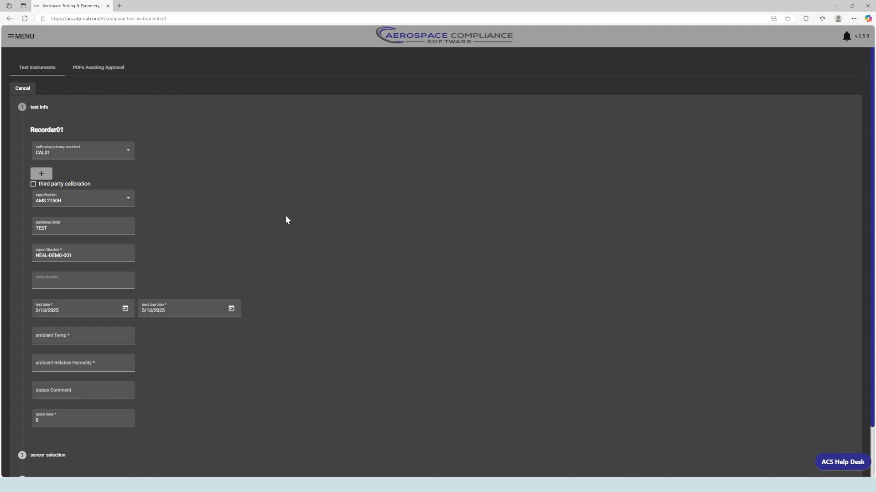
key("Tab")
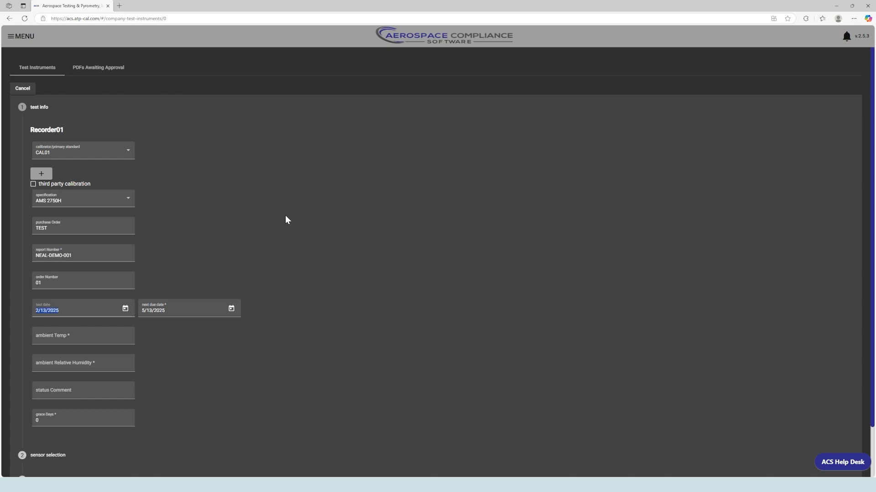
type("11/11/2024")
key("Tab")
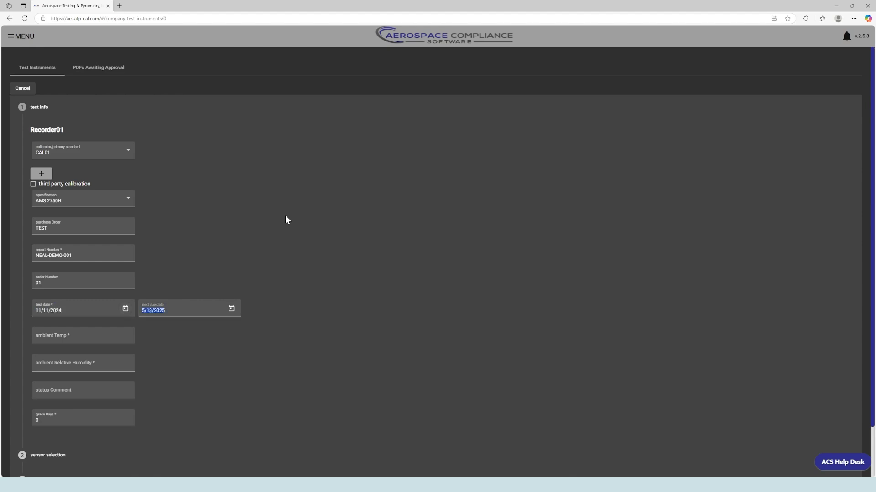
type("12/31/2025")
Enter ambient temperature 70 and relative humidity 50, leaving the status comment blank
left_click(116, 335)
type("70")
key("Tab")
type("50")
key("Tab")
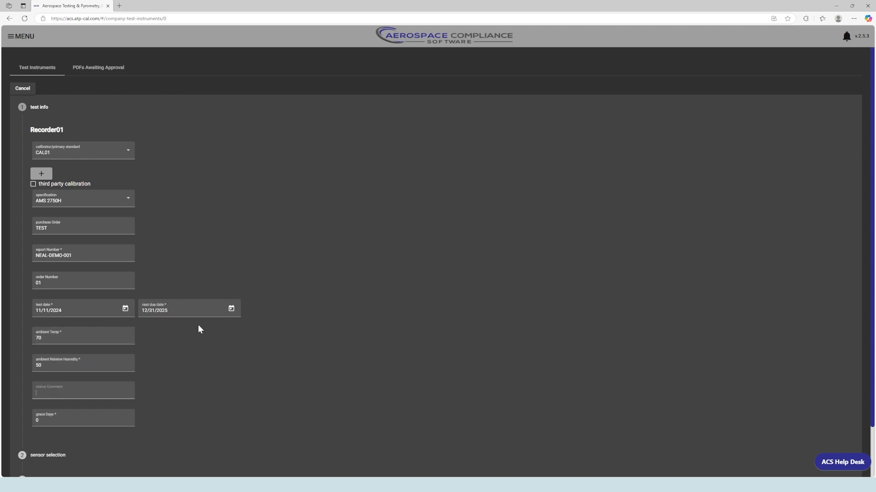
left_click(199, 329)
scroll(266, 315, "down", 2)
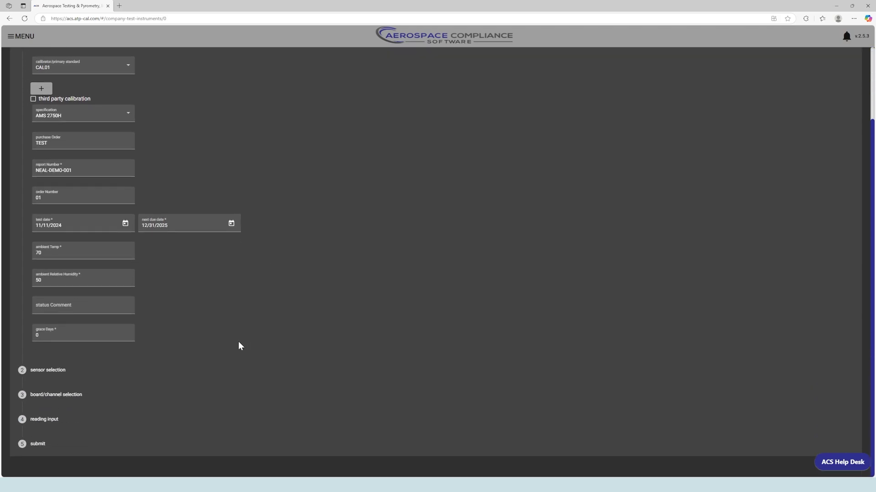
Review the sensor types in the sensor selection step without adding any
left_click(194, 368)
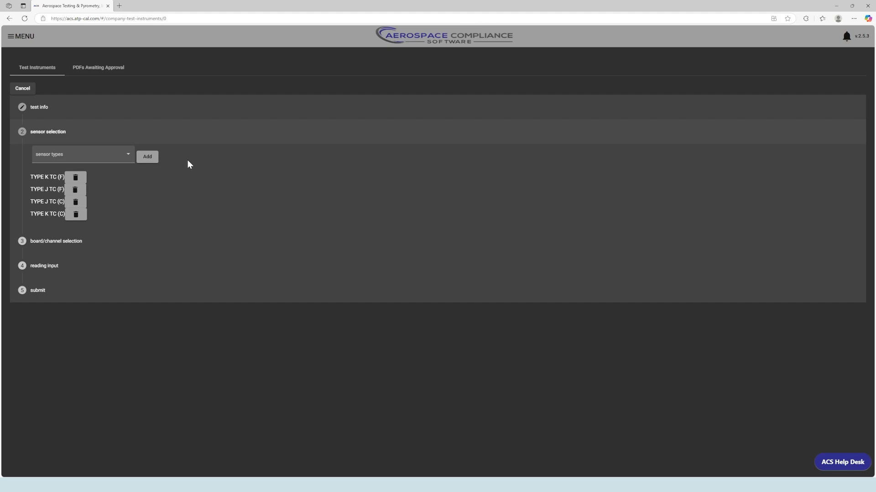
left_click(127, 156)
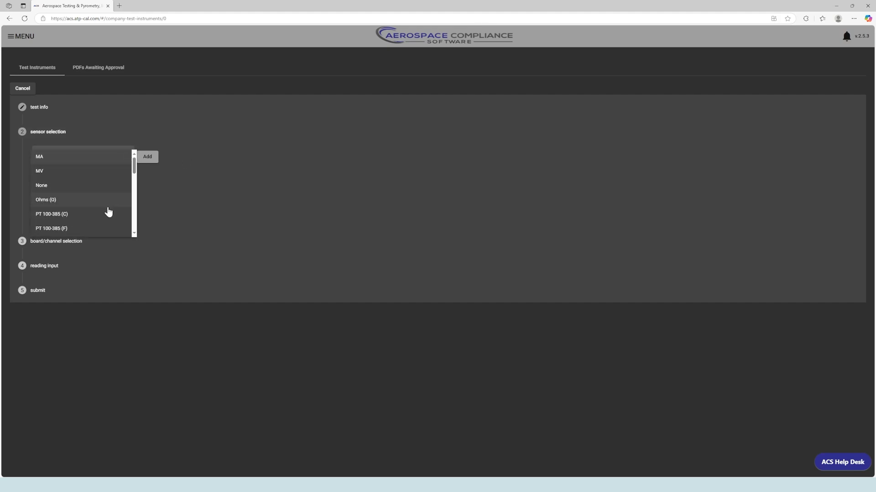
scroll(108, 211, "down", 8)
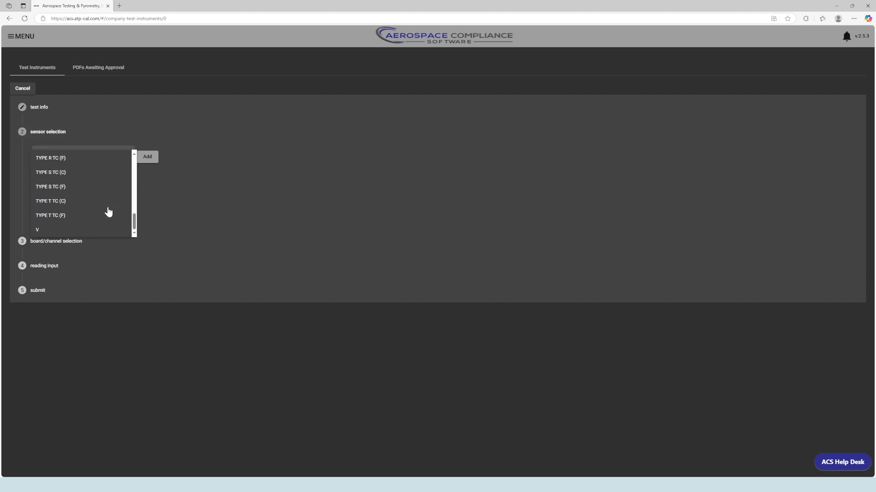
scroll(108, 211, "up", 8)
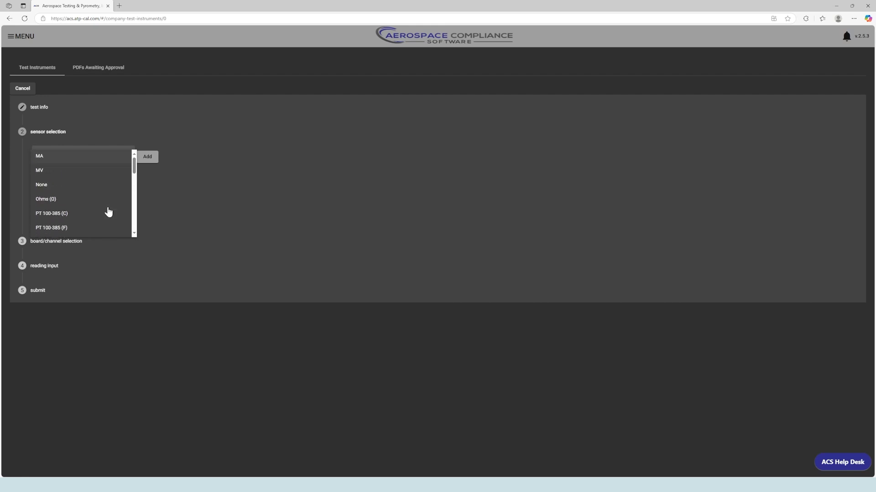
left_click(206, 159)
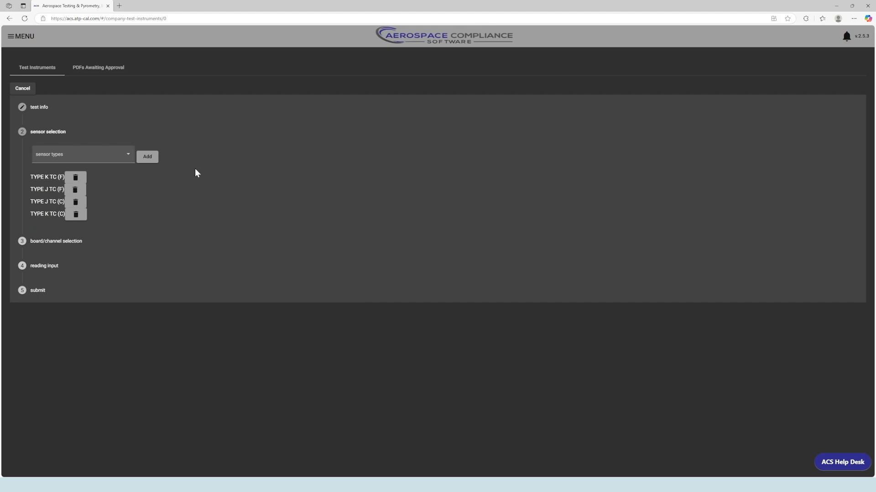
Uncheck Board 1 for TYPE K TC (F) in board/channel selection and proceed to reading input
left_click(191, 245)
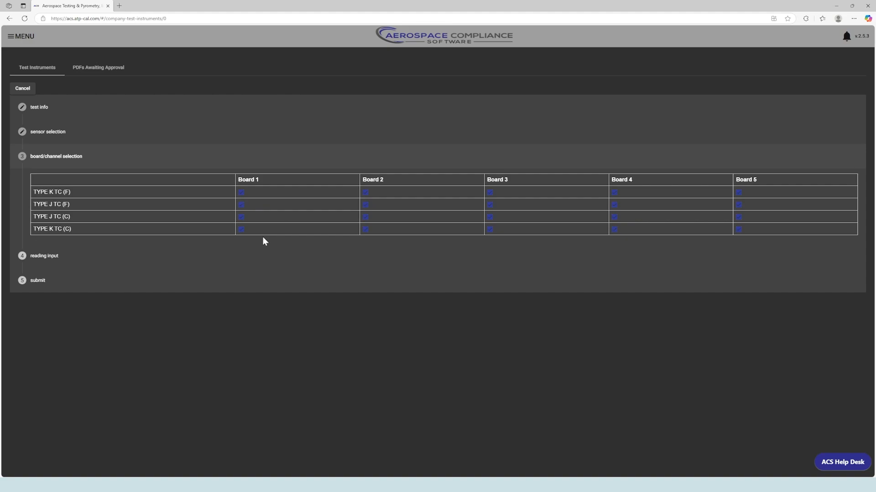
left_click(242, 194)
left_click(242, 206)
left_click(242, 205)
left_click(448, 260)
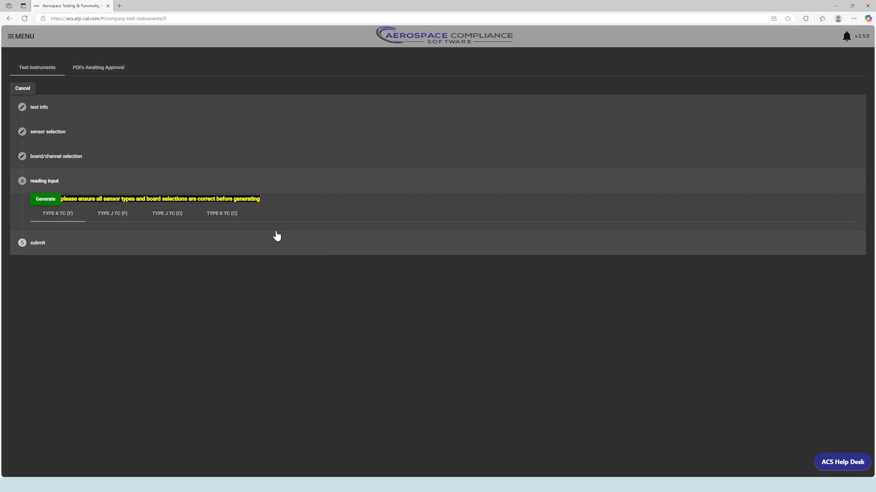
Generate the reading fields and review TYPE K TC (F) readings at cal points 0, 200, 400
left_click(47, 202)
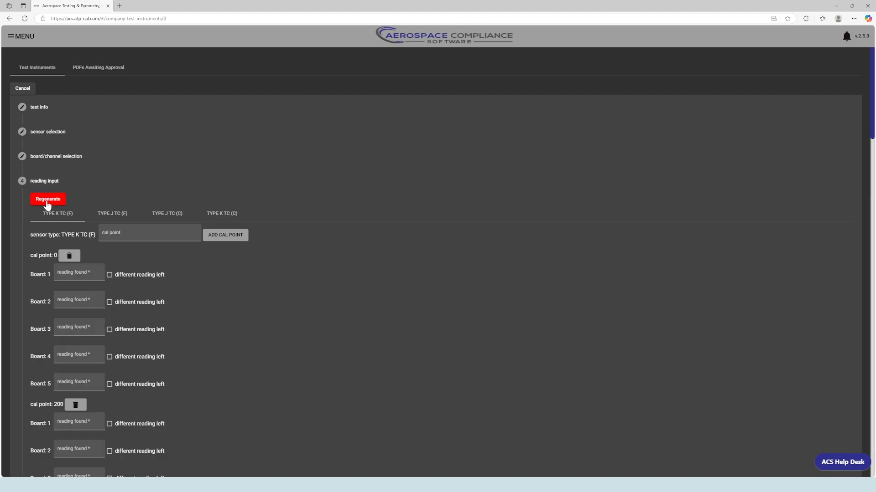
scroll(280, 306, "down", 2)
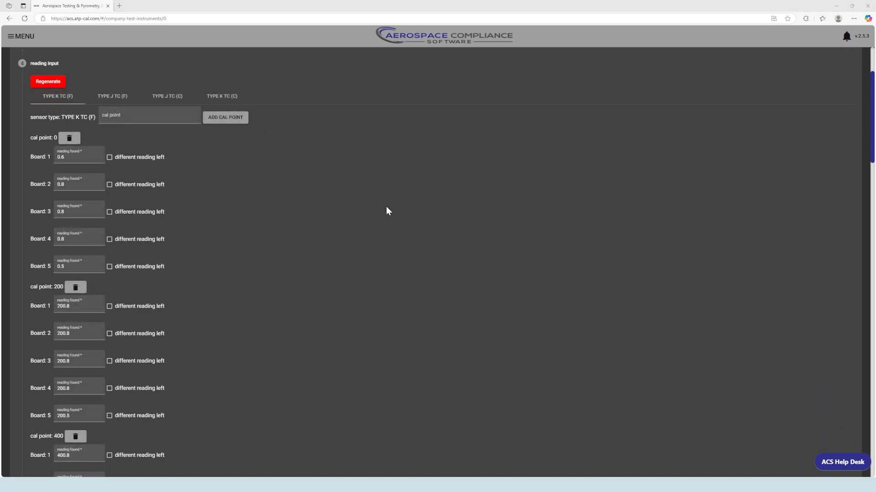
scroll(360, 228, "down", 12)
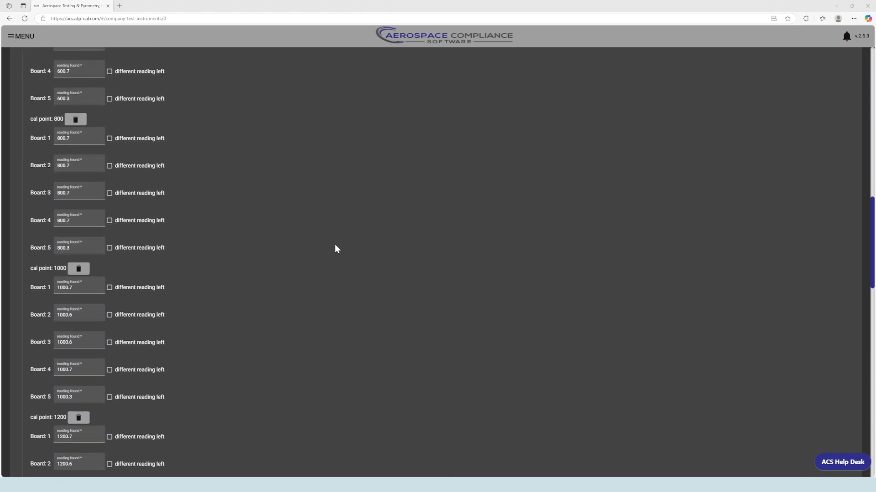
scroll(333, 248, "down", 11)
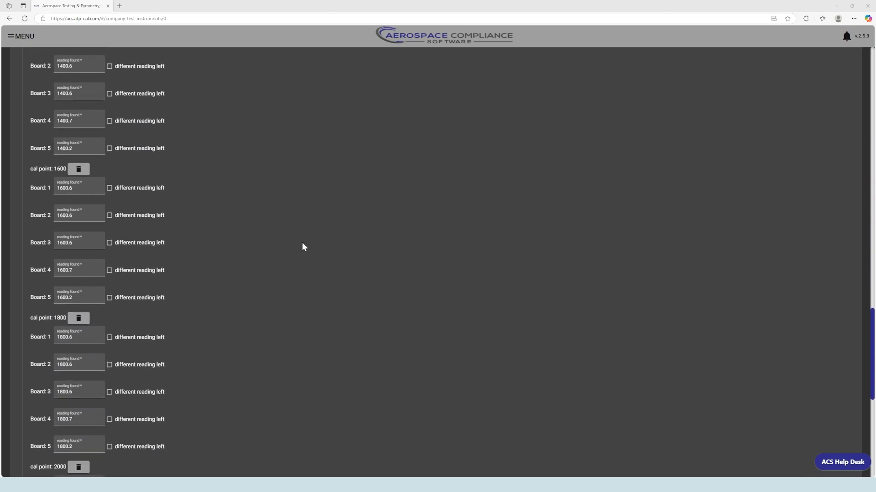
scroll(302, 246, "up", 17)
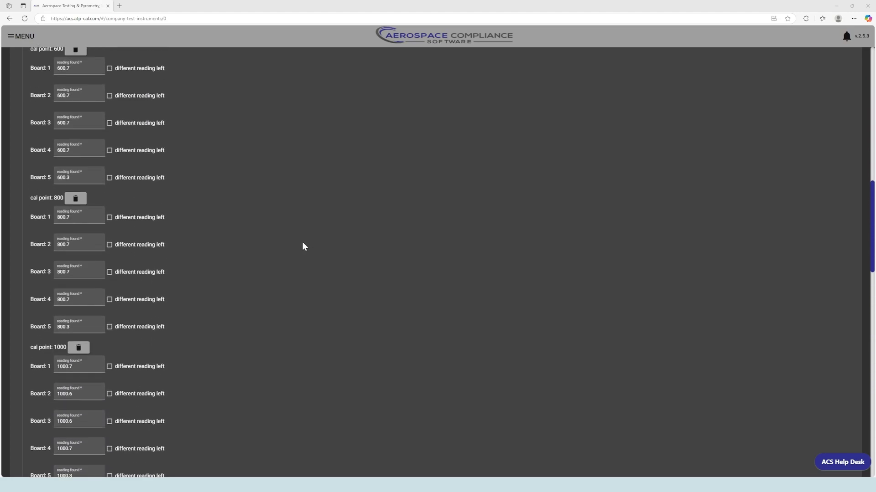
scroll(303, 243, "up", 11)
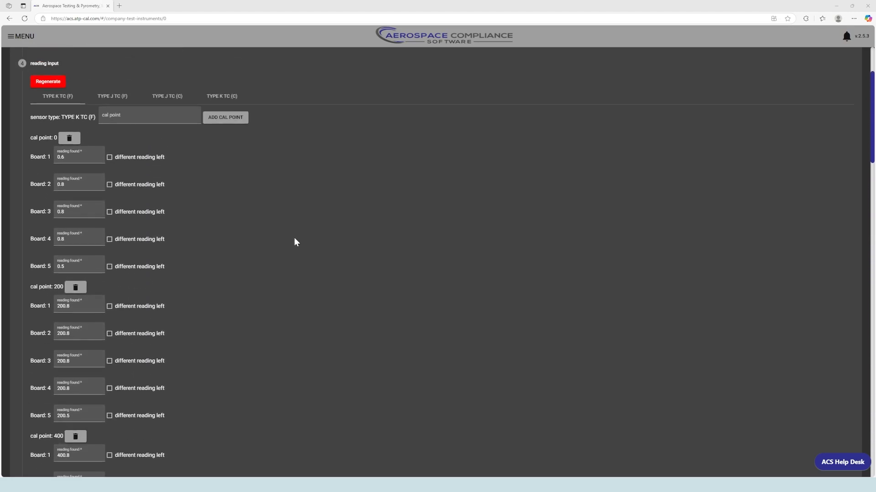
Browse the TYPE J TC (F), TYPE J TC (C) and TYPE K TC (C) readings, returning to TYPE K TC (F)
left_click(114, 96)
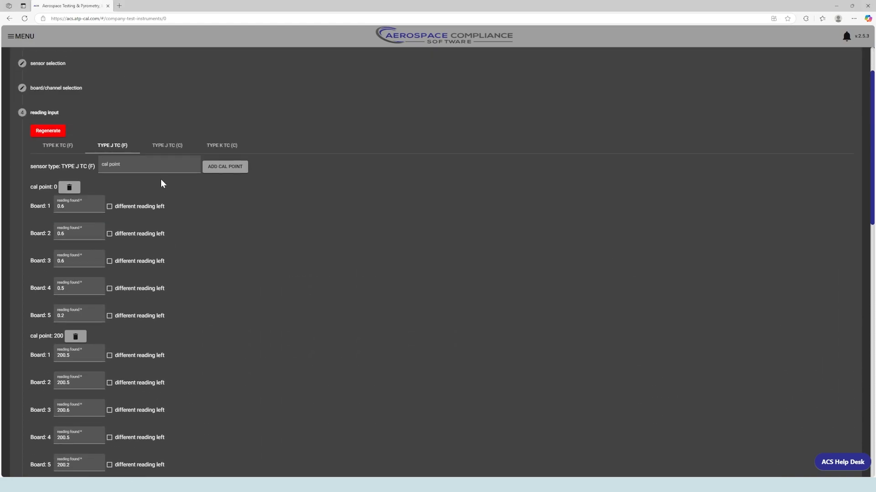
left_click(164, 180)
scroll(206, 245, "down", 3)
scroll(205, 245, "up", 3)
left_click(216, 181)
left_click(62, 181)
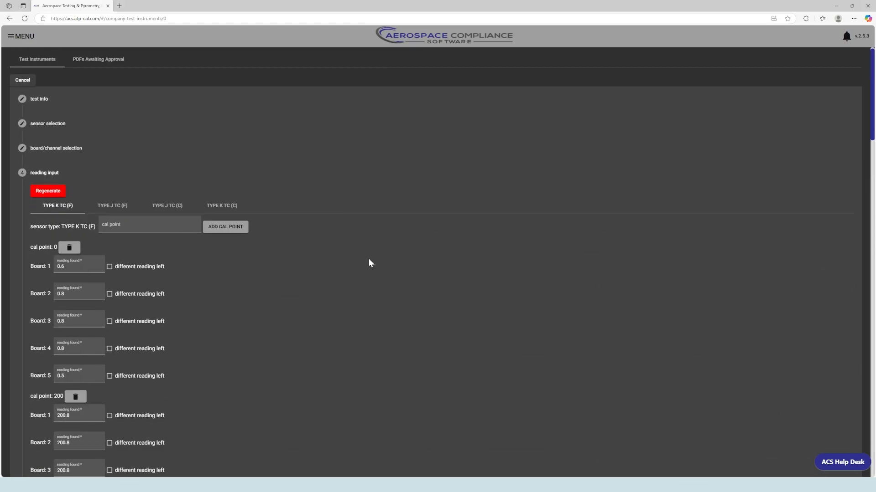
scroll(361, 257, "down", 3)
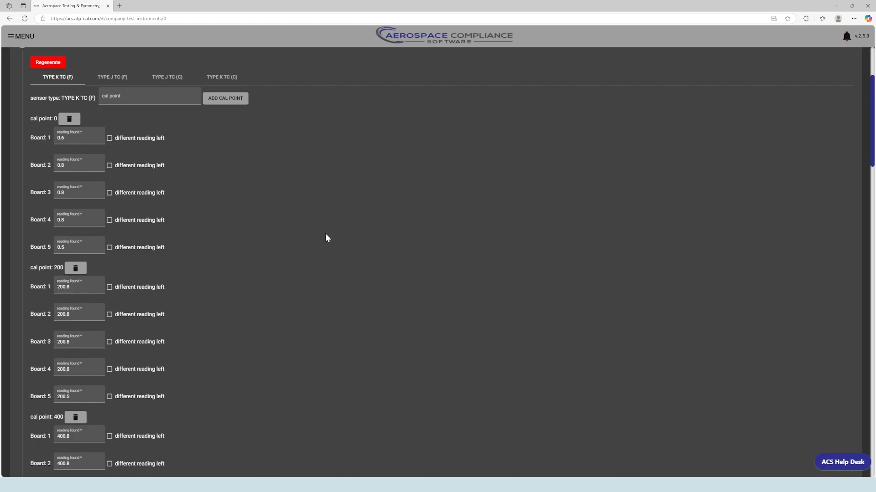
Try the 'different reading left' option for Board 1, then turn it back off
left_click(109, 138)
double_click(170, 139)
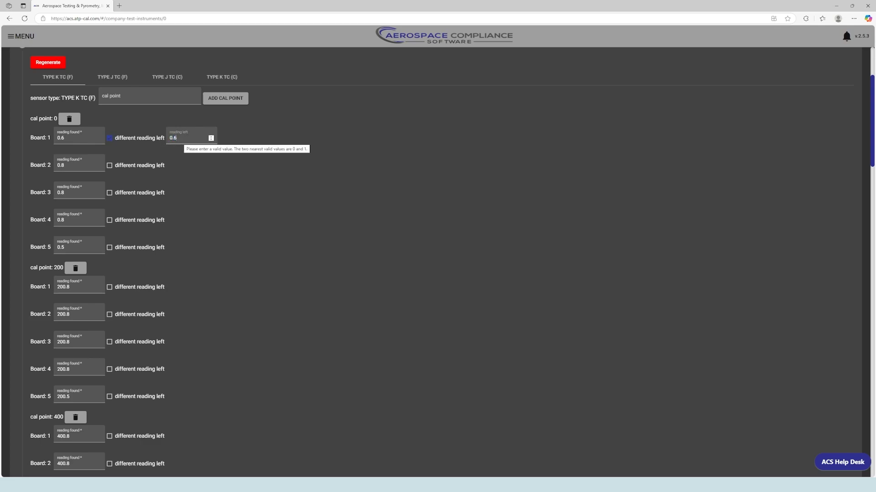
left_click(109, 138)
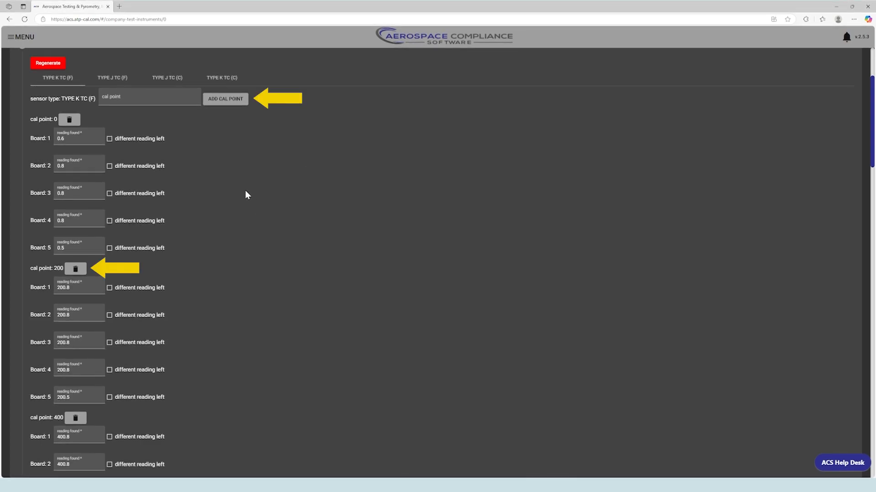
left_click(152, 104)
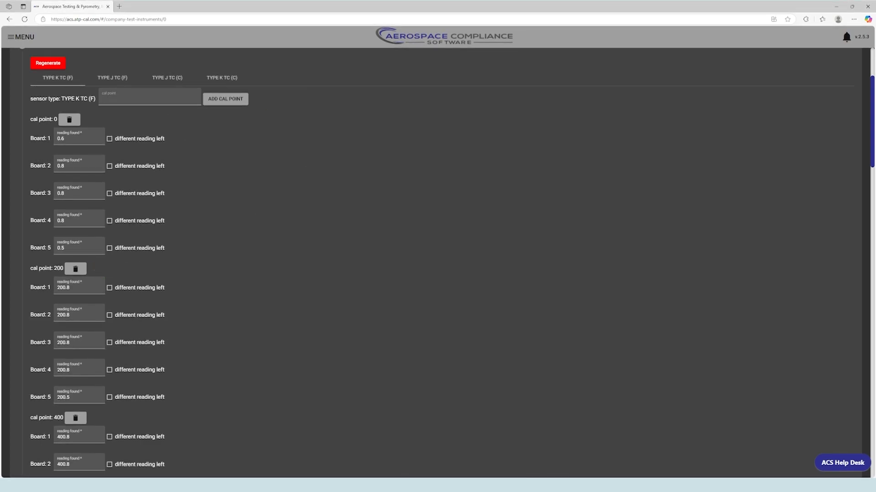
type("100")
left_click(238, 103)
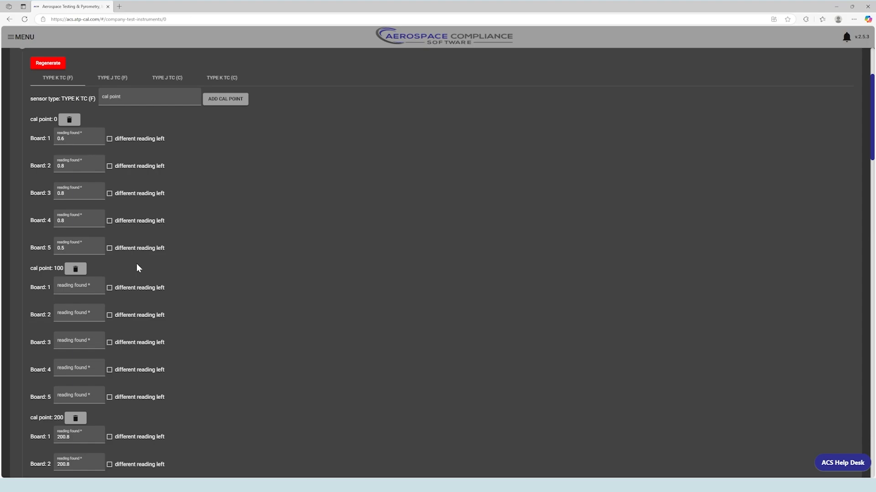
left_click(75, 269)
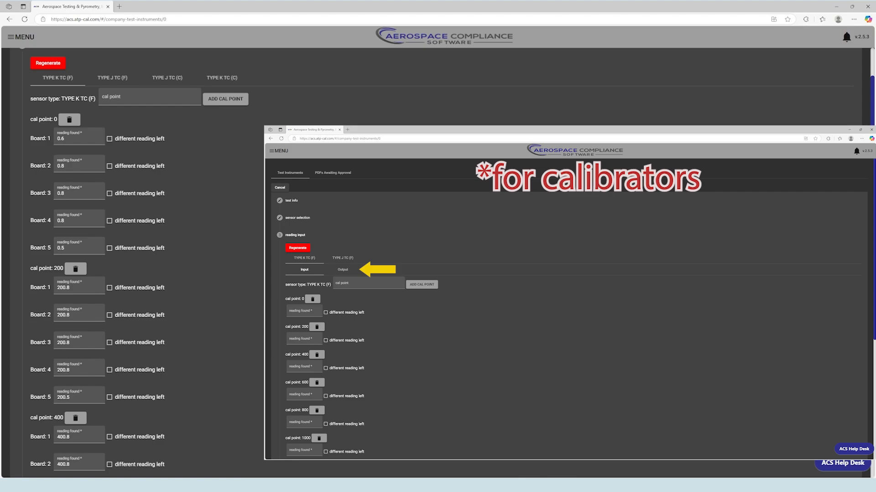
scroll(258, 247, "down", 10)
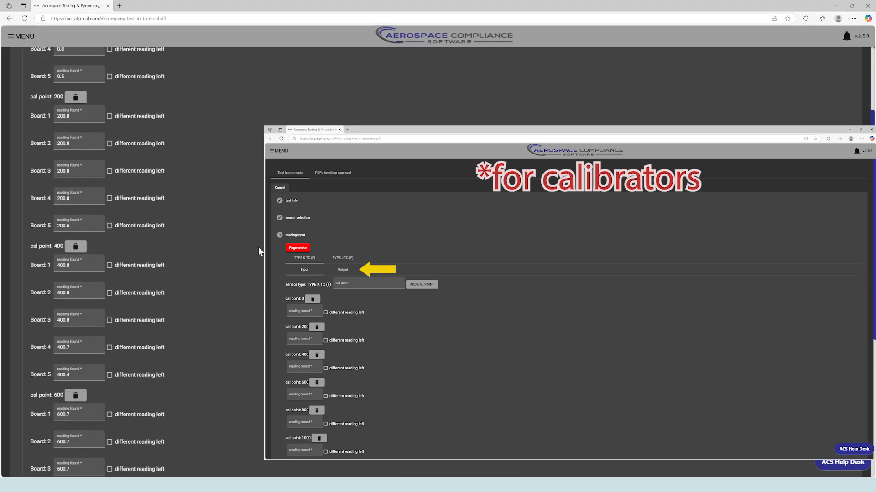
scroll(247, 261, "down", 20)
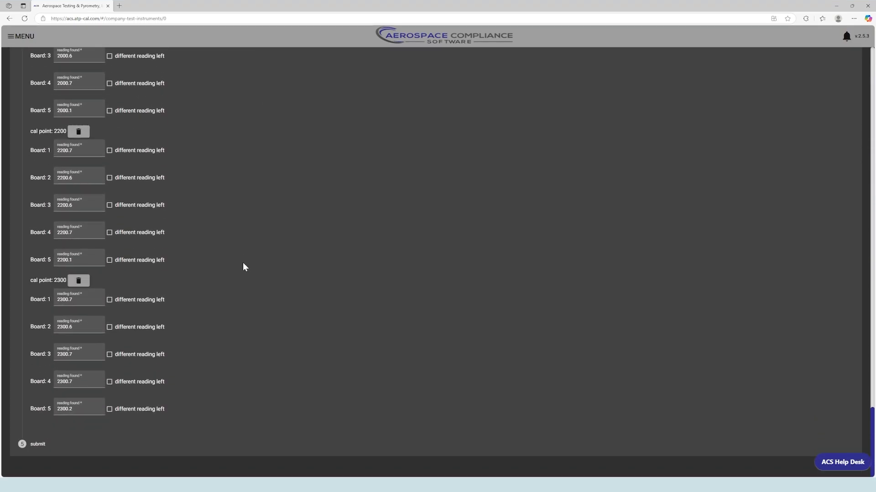
left_click(81, 446)
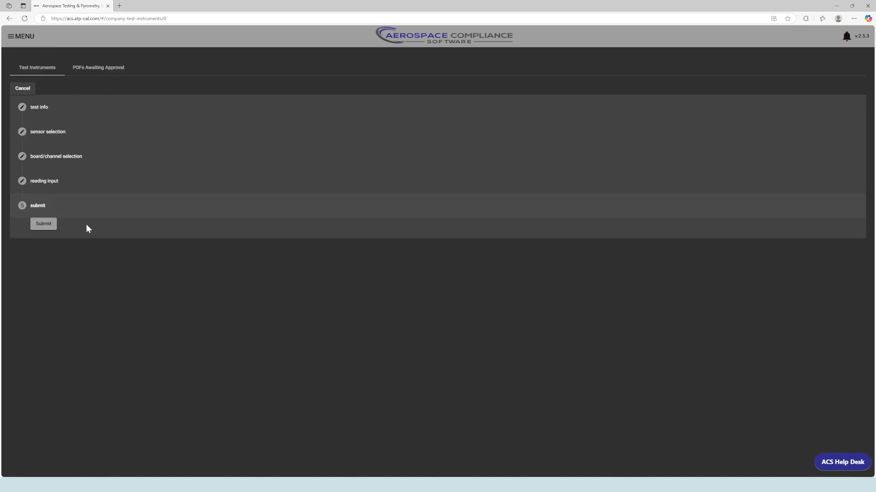
Submit the completed Recorder01 calibration
left_click(47, 225)
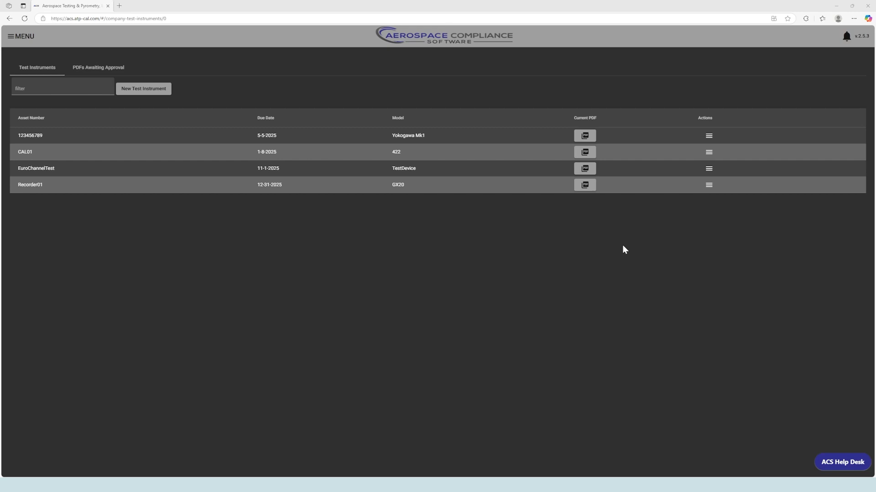
Upload Test Instrument Calibration.pdf to Recorder01's current calibration history entry and close the history
left_click(708, 186)
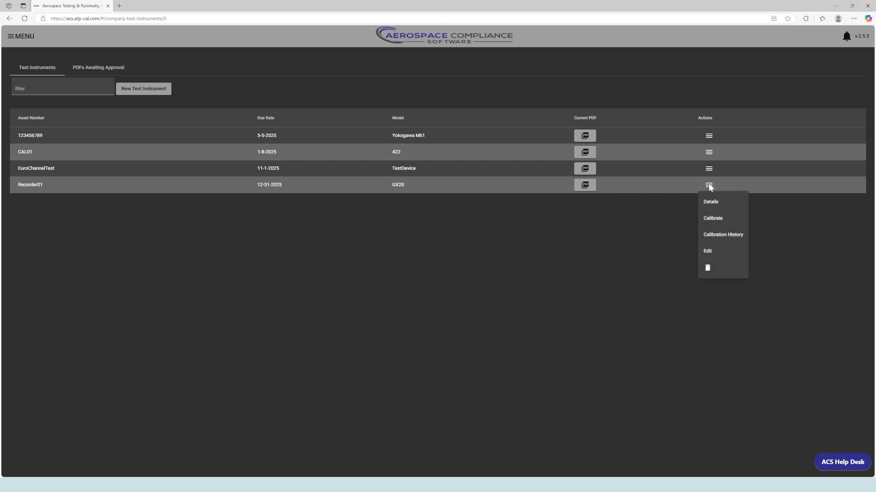
left_click(720, 235)
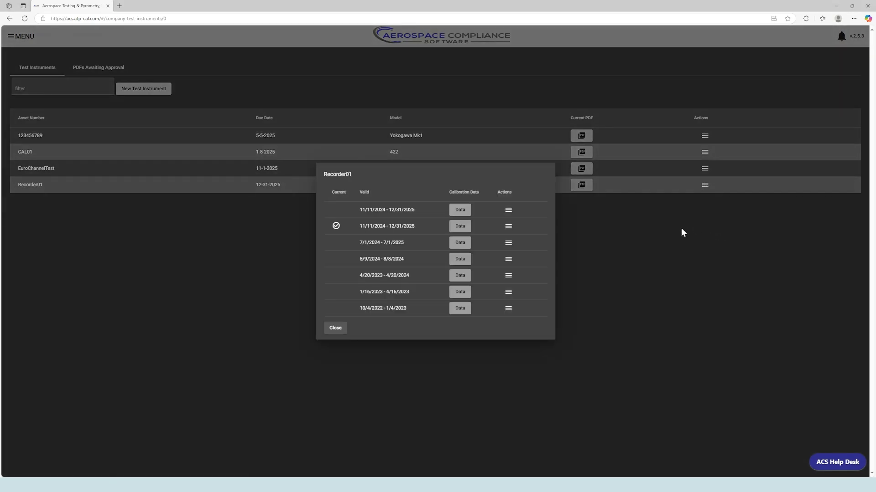
left_click(513, 228)
left_click(518, 244)
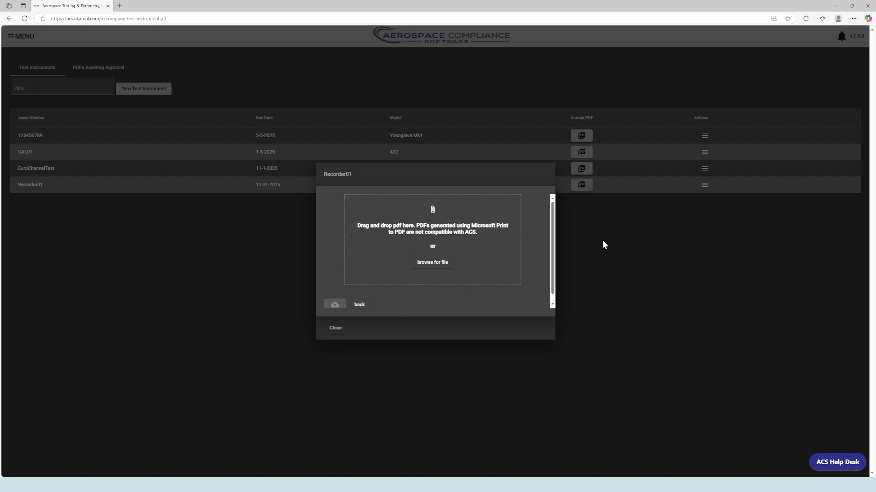
left_click_drag(726, 310, 467, 262)
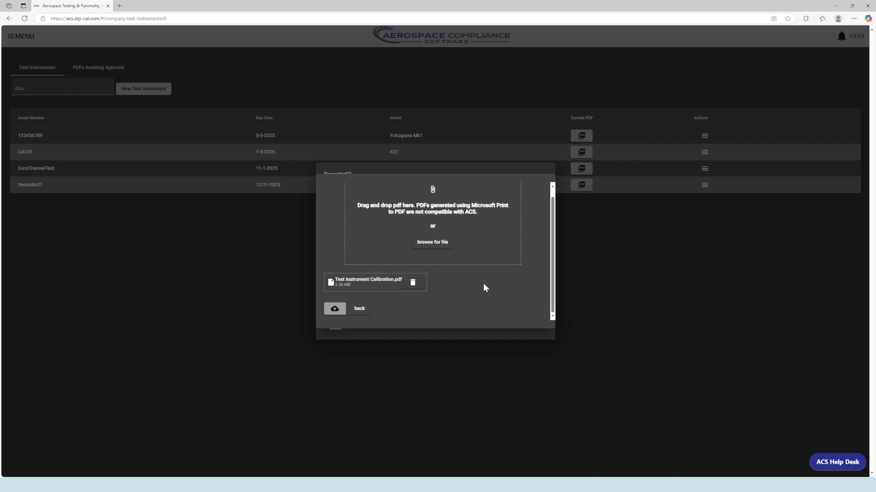
left_click(333, 313)
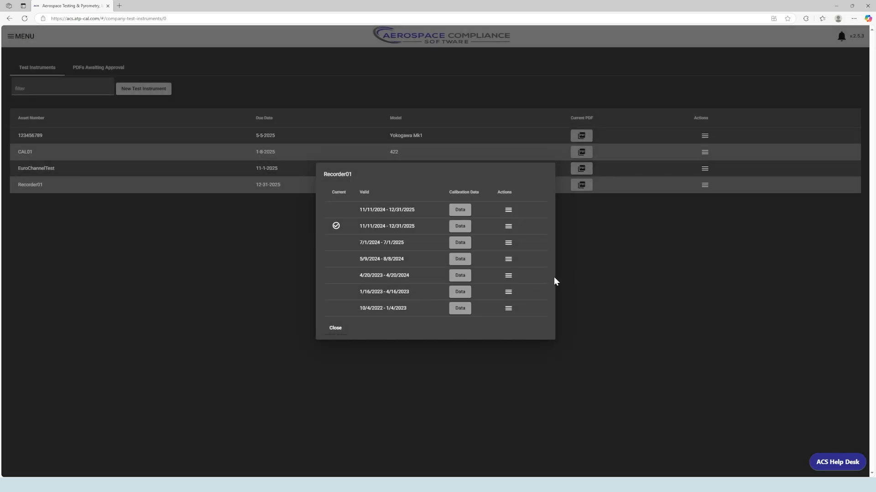
left_click(332, 335)
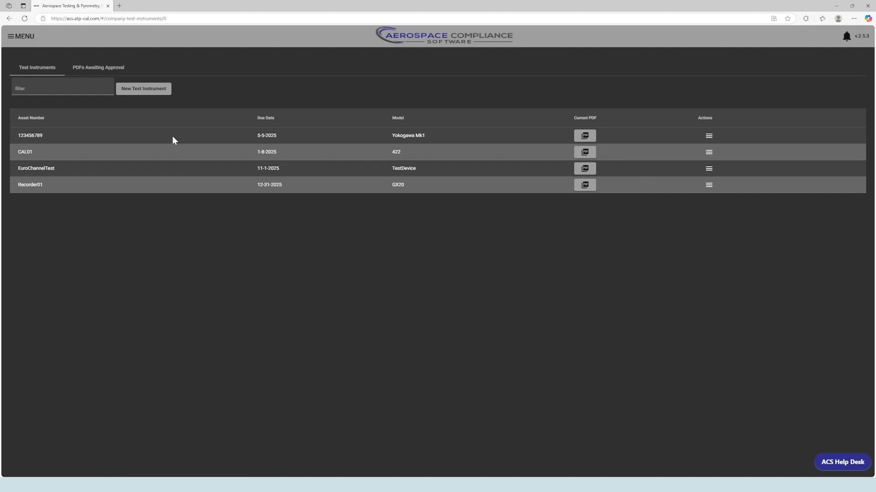
Open Recorder01's NEAL-DEMO-001 calibration report for review from the PDFs Awaiting Approval list
left_click(114, 72)
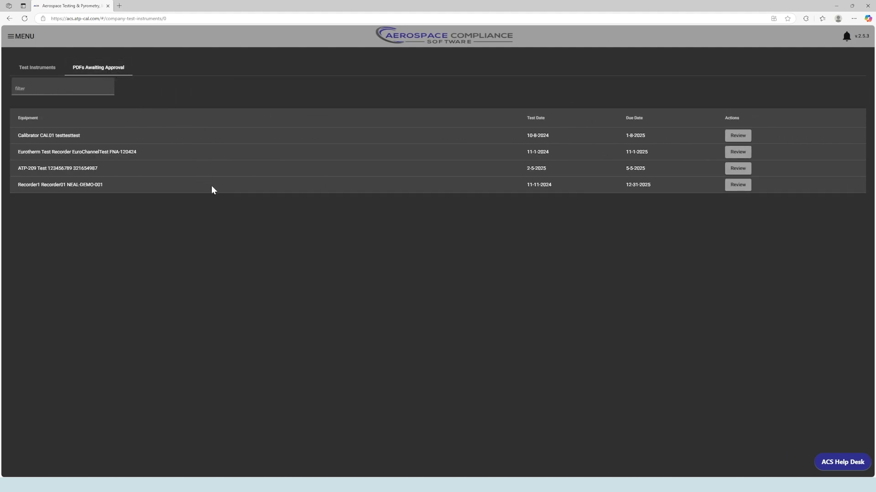
left_click_drag(16, 185, 47, 185)
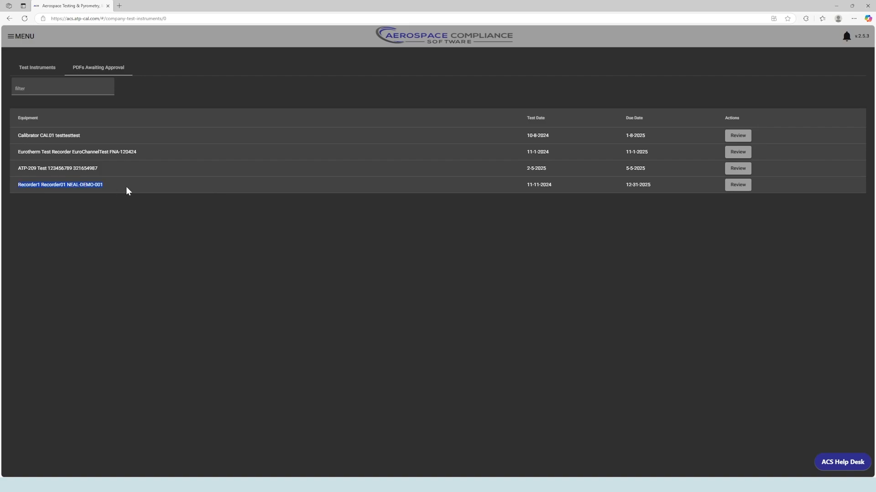
left_click(206, 186)
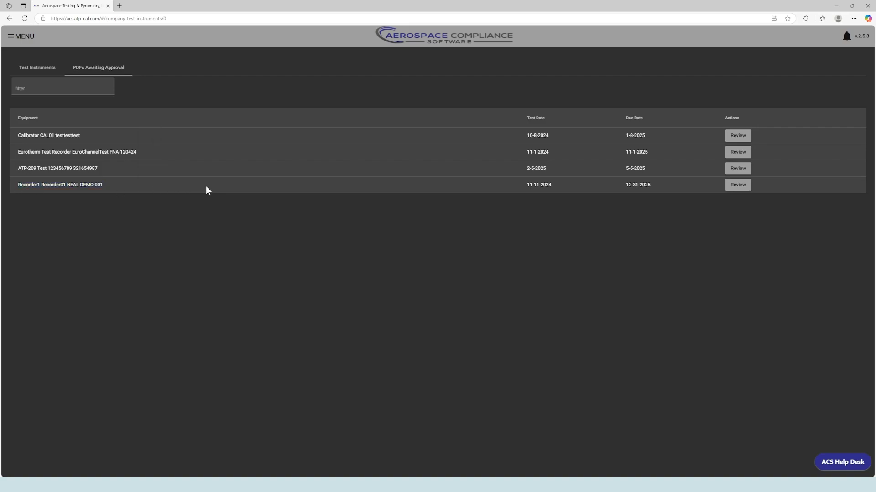
left_click(738, 189)
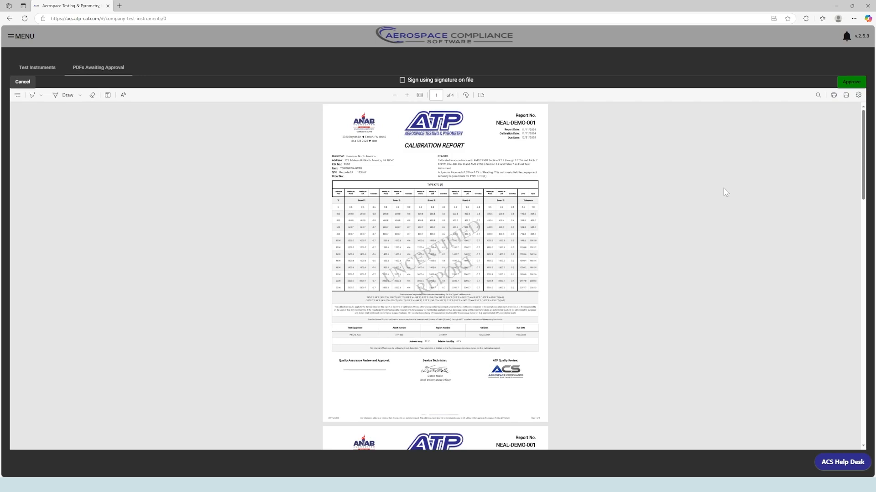